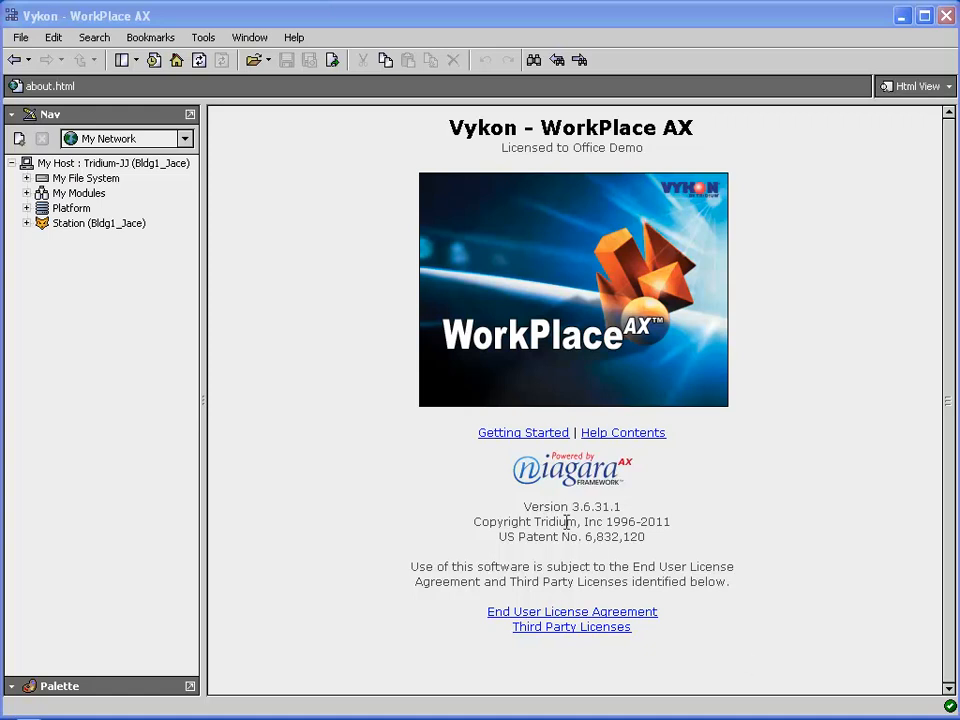
# Select Bldg1_Jace in the Nav tree and expand it and its Config folder.
pyautogui.click(81, 229)
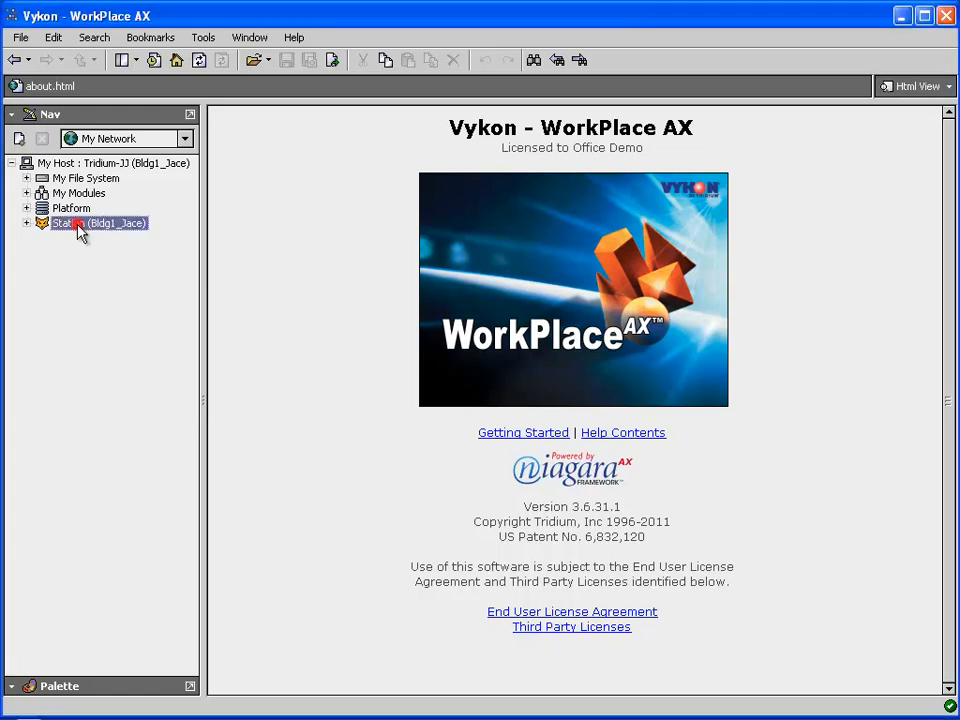
pyautogui.click(27, 223)
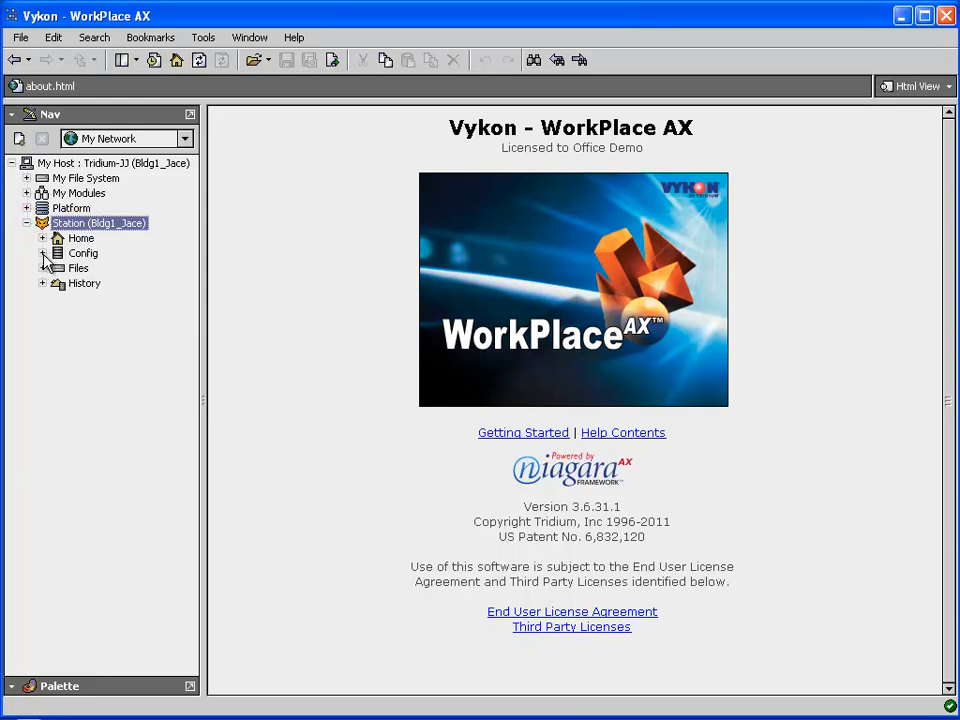
pyautogui.click(42, 253)
# Open the wiresheet folder's Wire Sheet and check where GreaterThan's Out link leads.
pyautogui.doubleClick(106, 329)
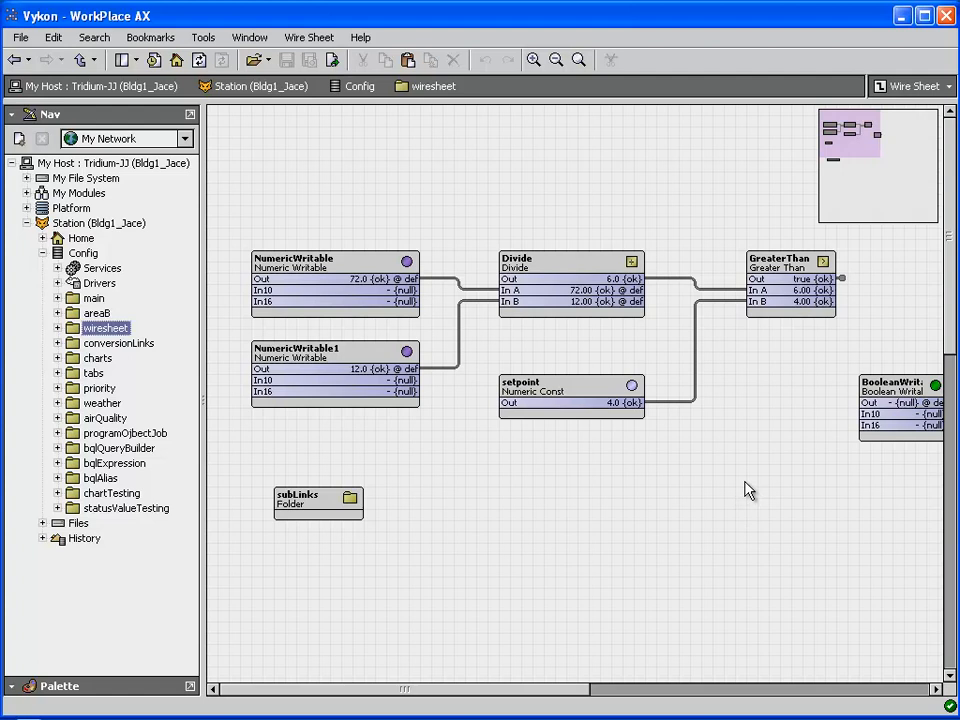
pyautogui.click(842, 279)
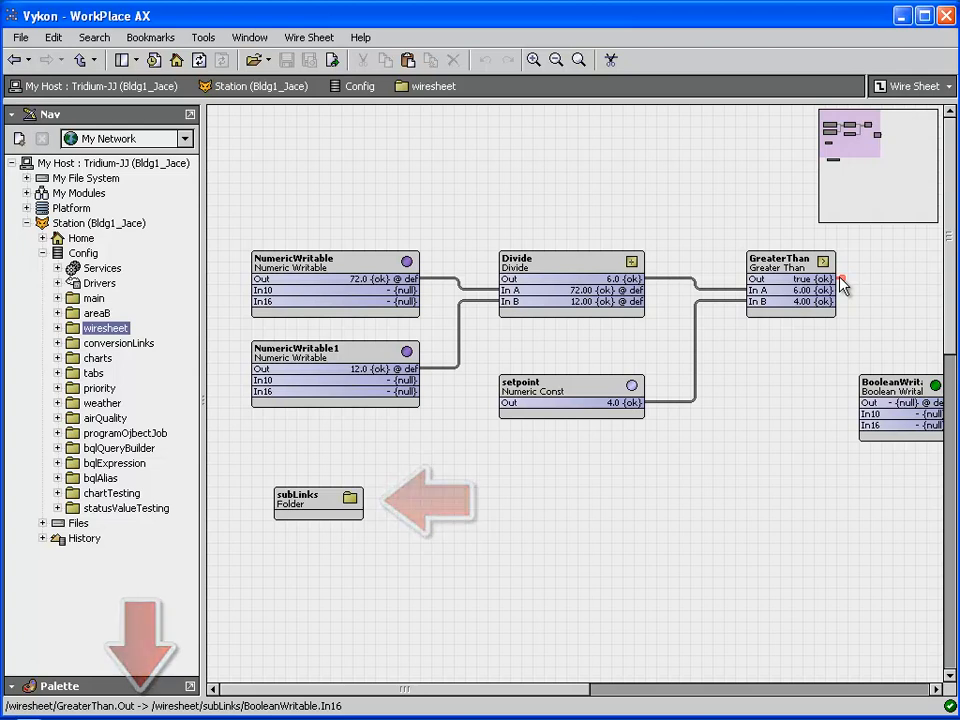
pyautogui.rightClick(841, 284)
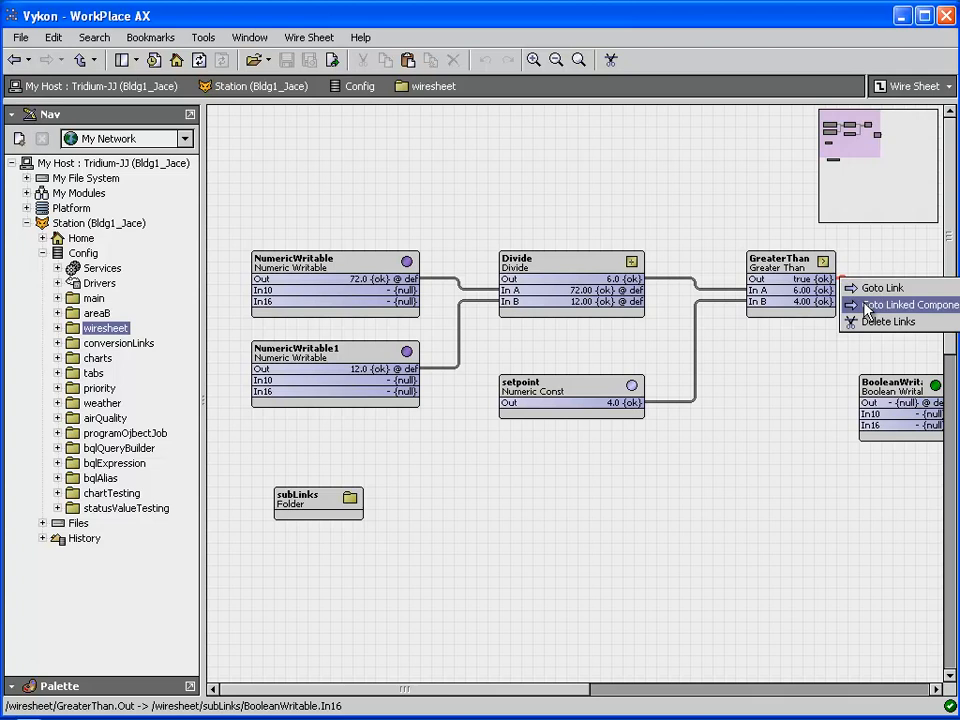
pyautogui.click(866, 308)
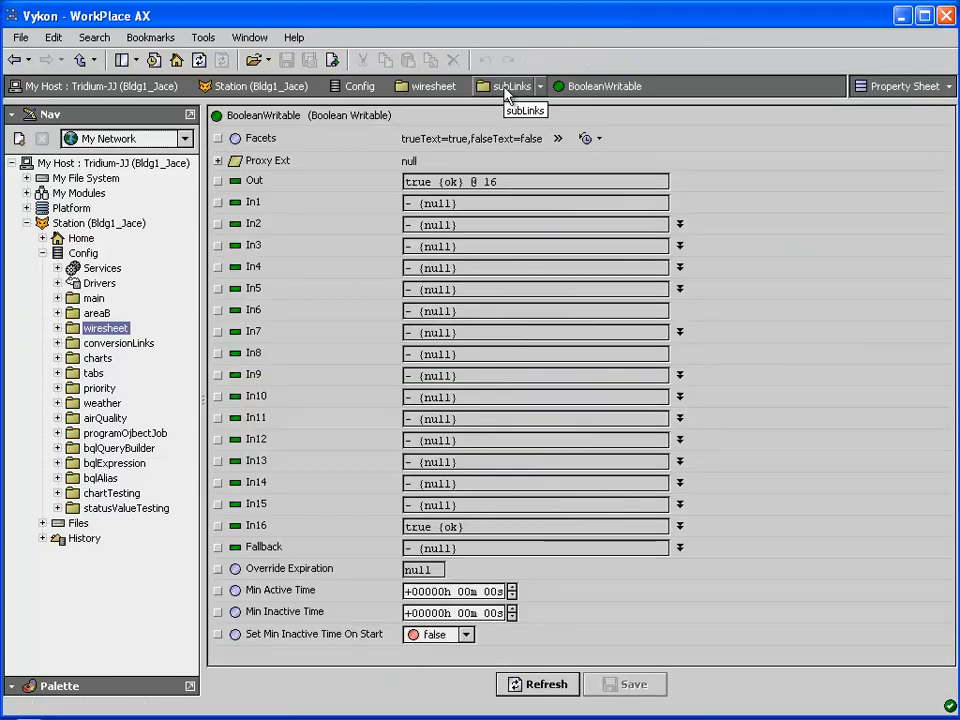
pyautogui.click(15, 60)
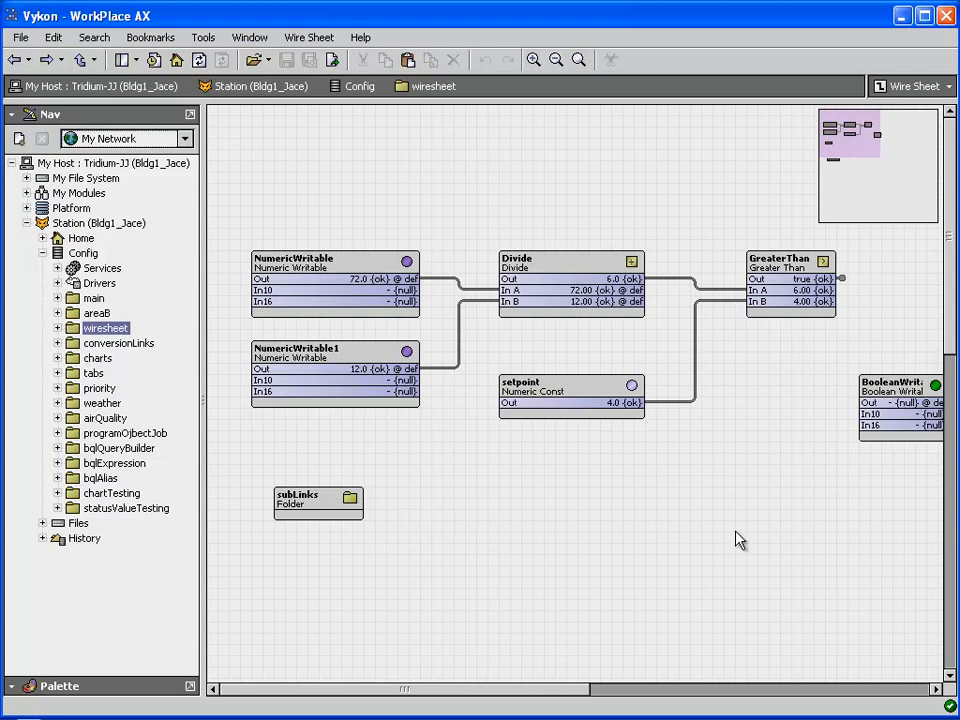
# Follow GreaterThan's Out link into subLinks, return to wiresheet, then reopen the subLinks sheet.
pyautogui.click(841, 277)
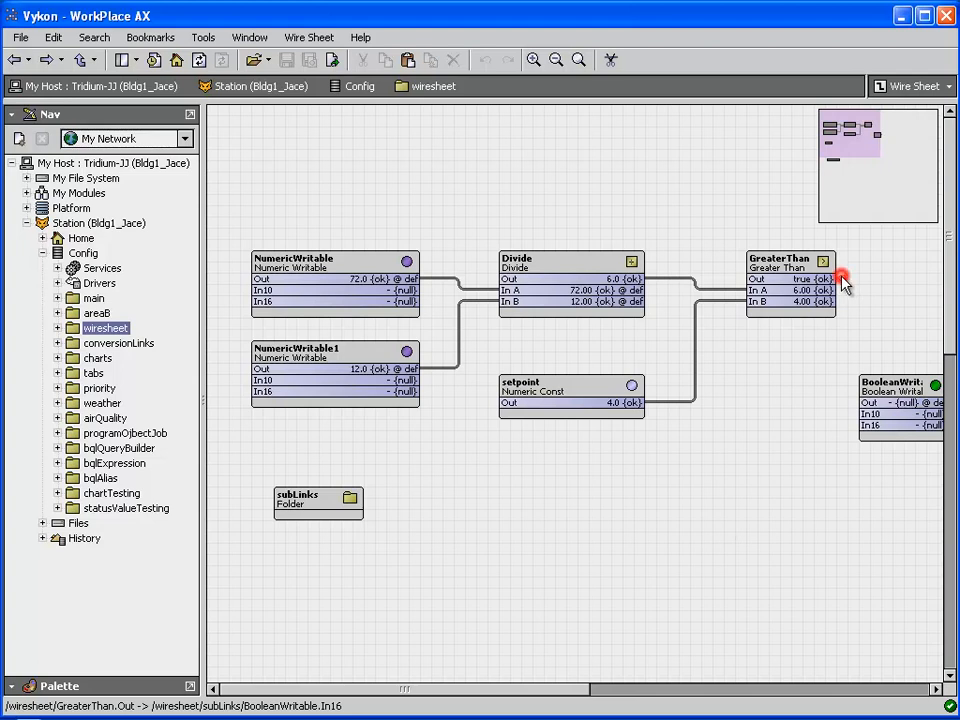
pyautogui.doubleClick(842, 283)
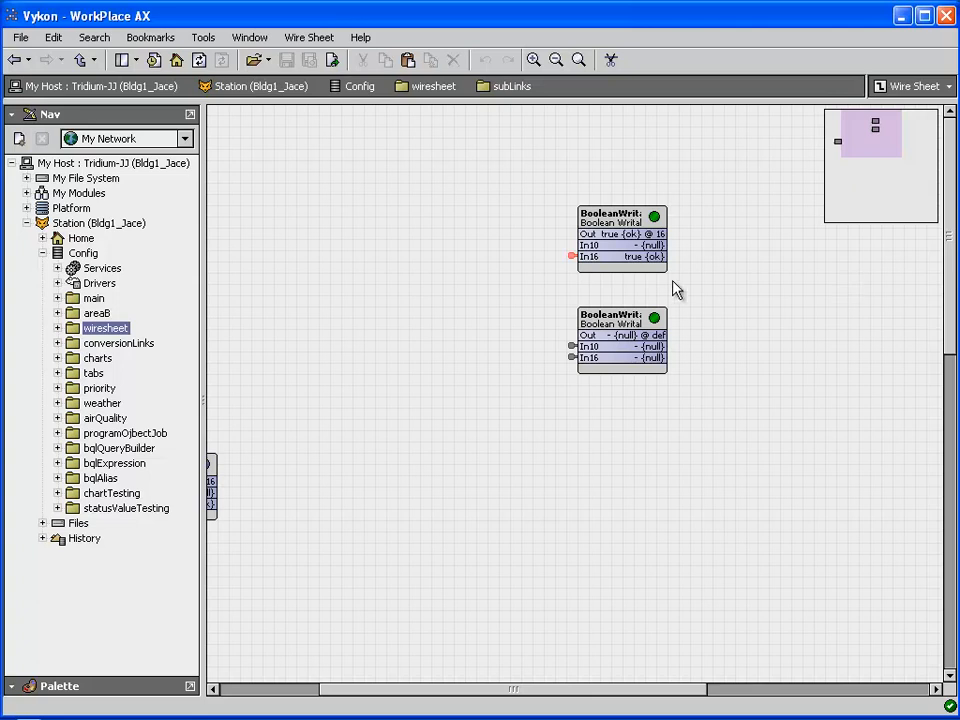
pyautogui.doubleClick(573, 258)
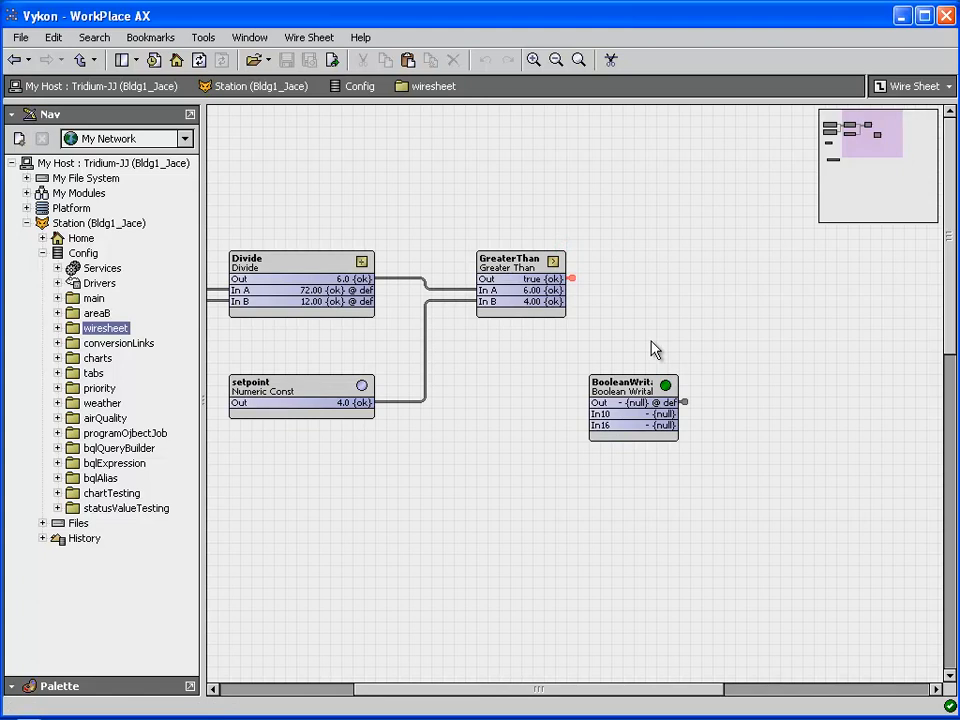
pyautogui.doubleClick(572, 278)
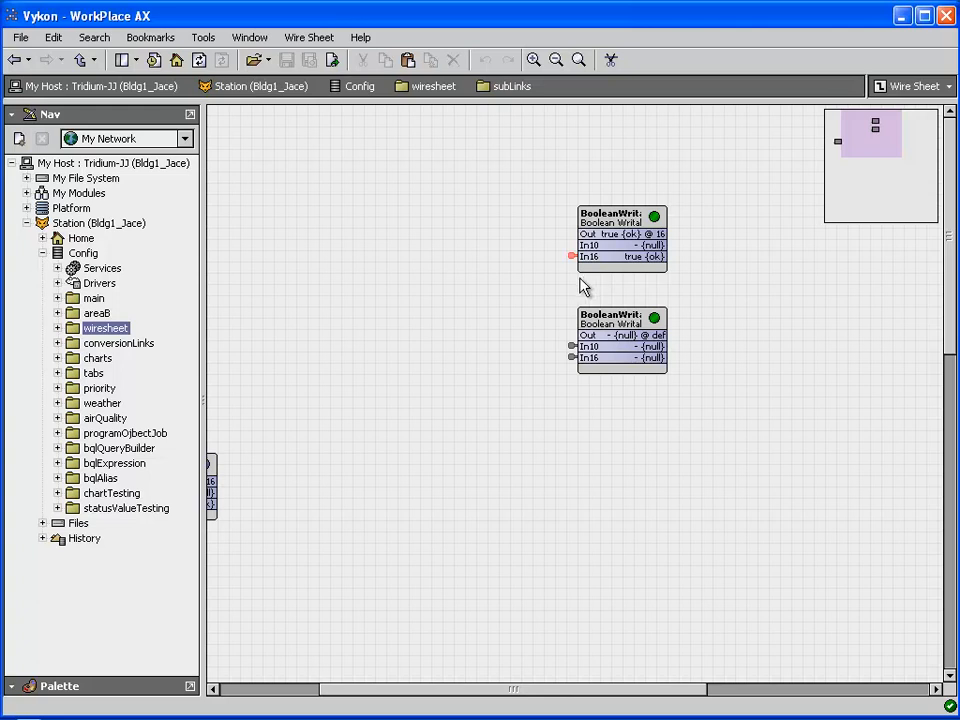
# Review the In16 link options without deleting, follow it back to GreaterThan, and review its Out link.
pyautogui.rightClick(572, 255)
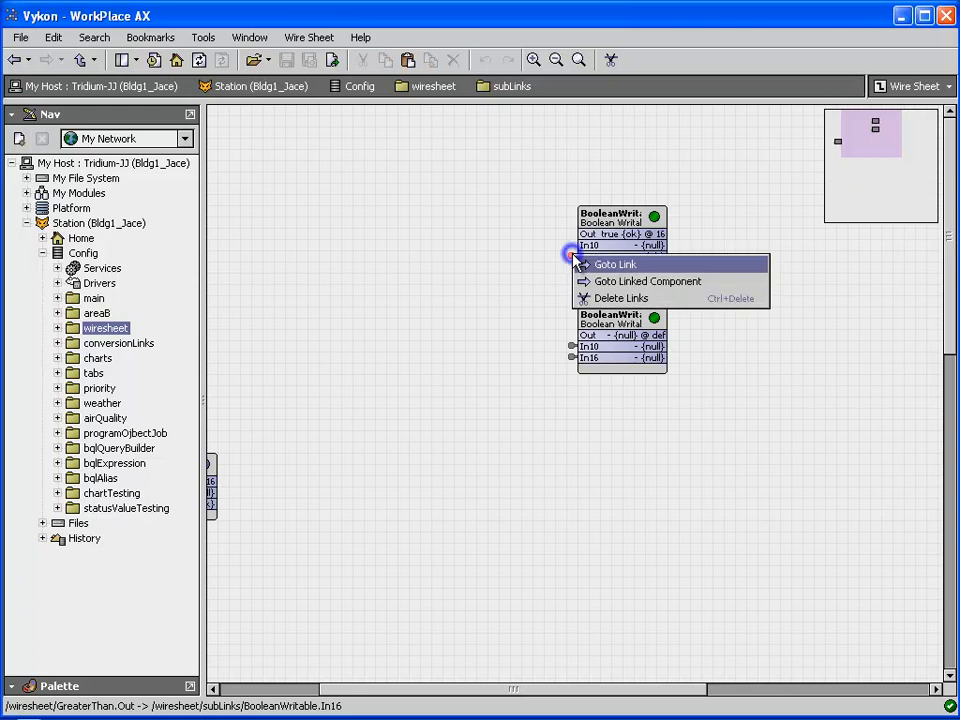
pyautogui.click(583, 161)
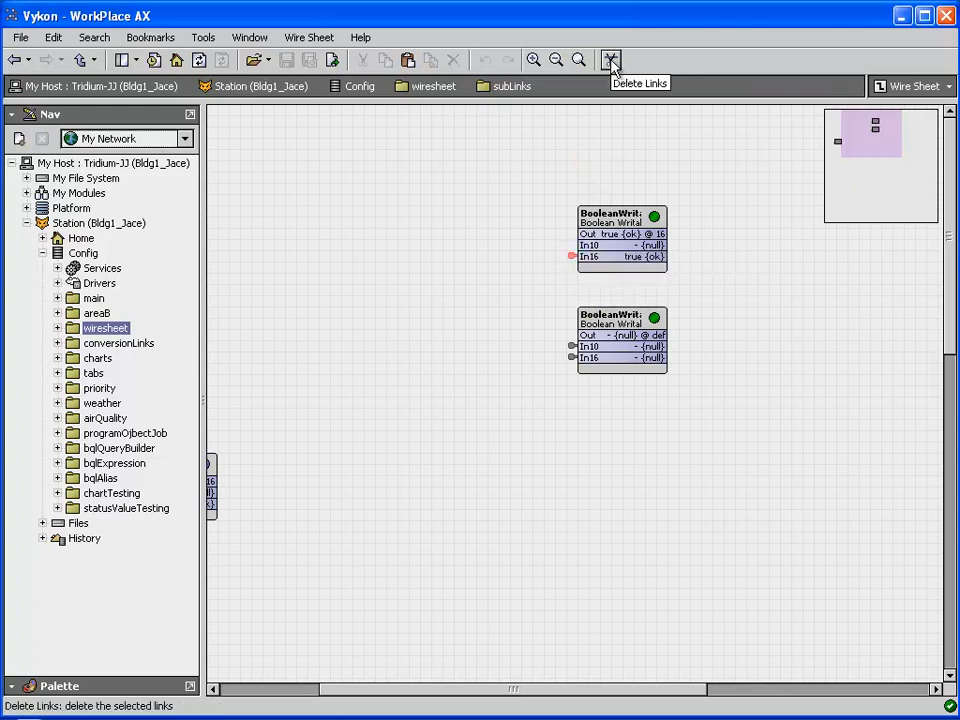
pyautogui.doubleClick(572, 257)
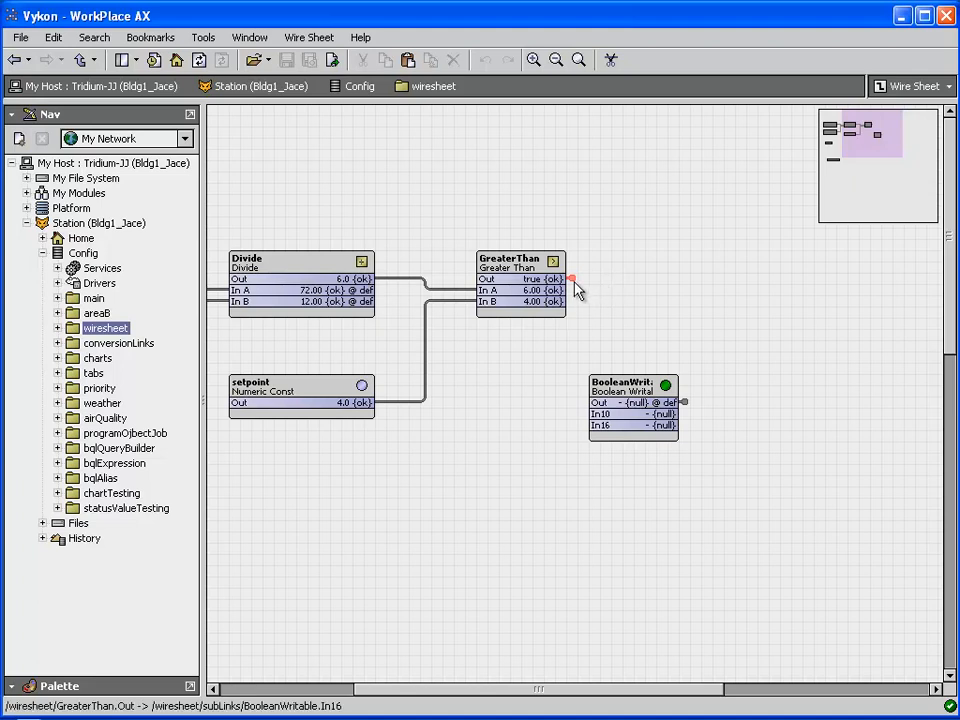
pyautogui.rightClick(571, 278)
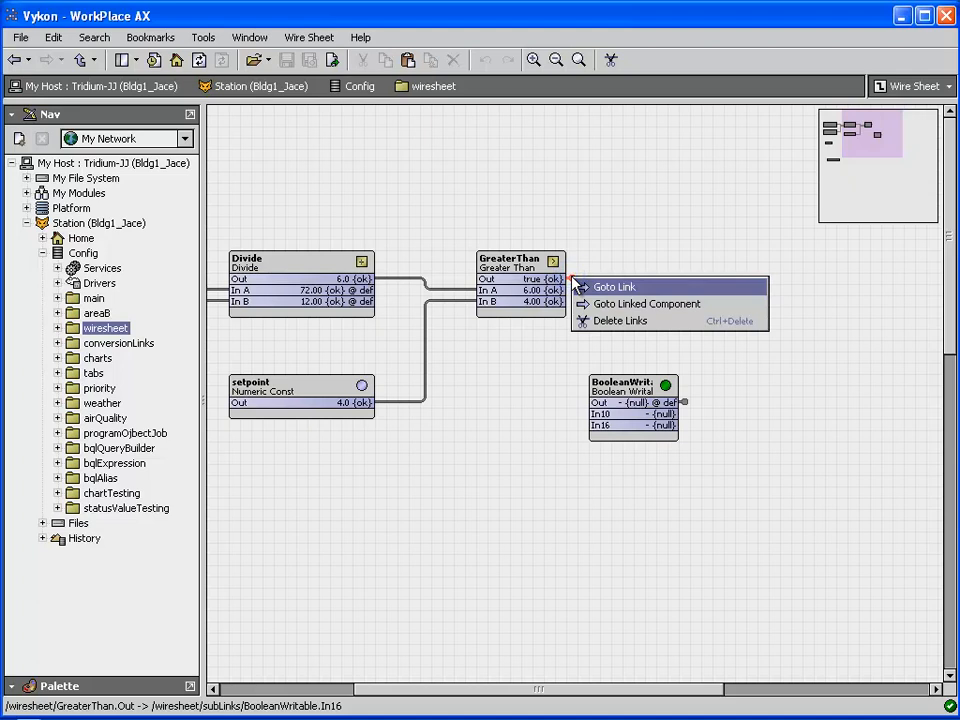
pyautogui.click(613, 197)
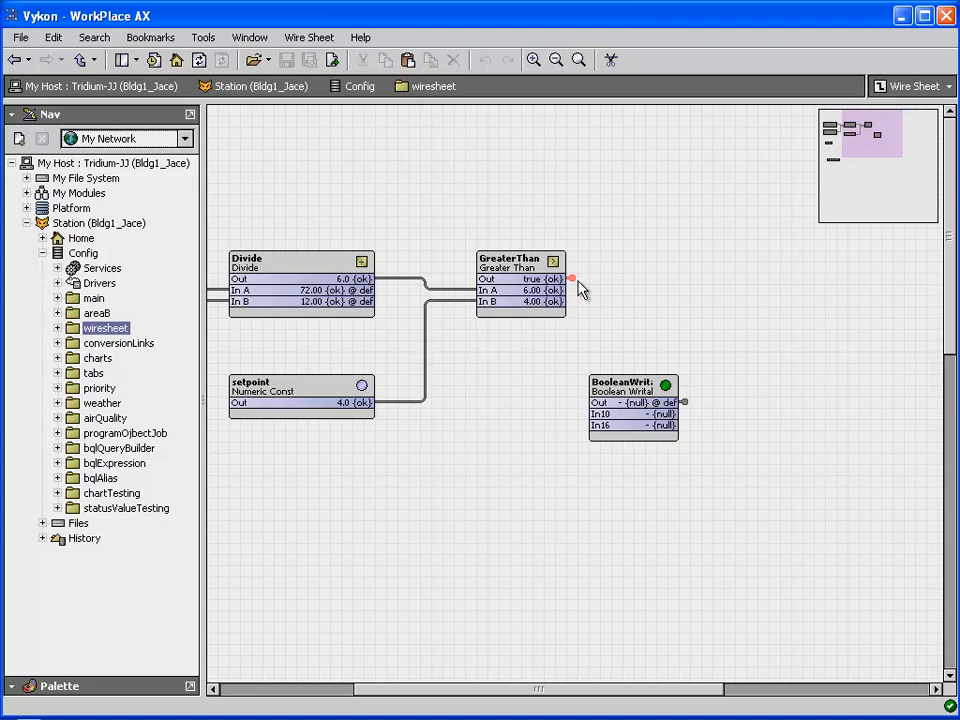
# Shift the overview left and select Divide and setpoint to highlight their links to GreaterThan.
pyautogui.moveTo(853, 135); pyautogui.dragTo(828, 138)
pyautogui.click(558, 265)
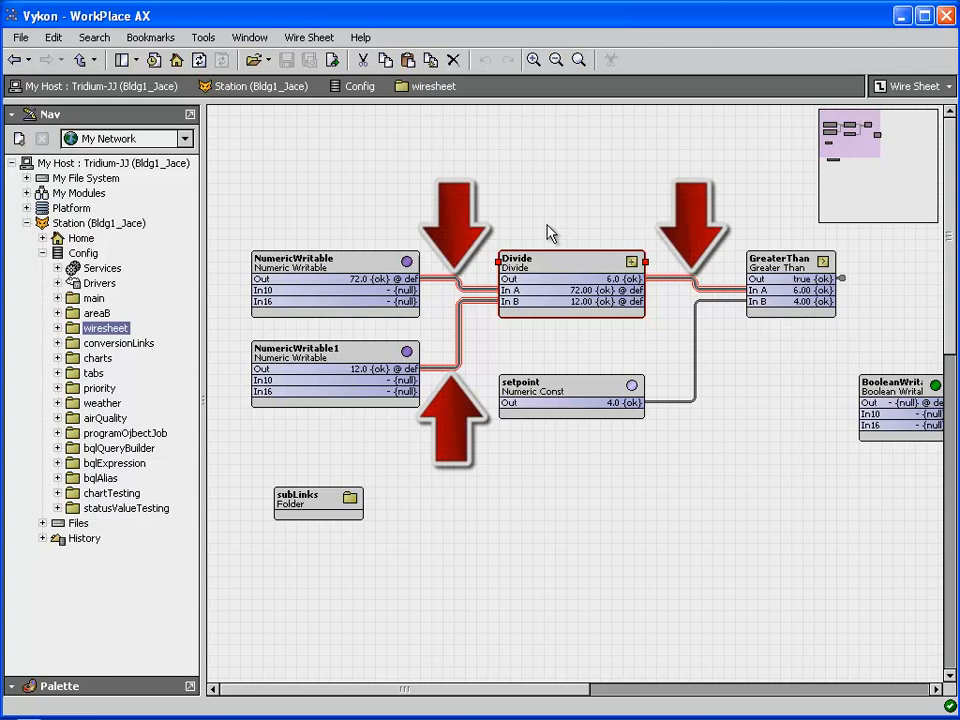
pyautogui.click(577, 396)
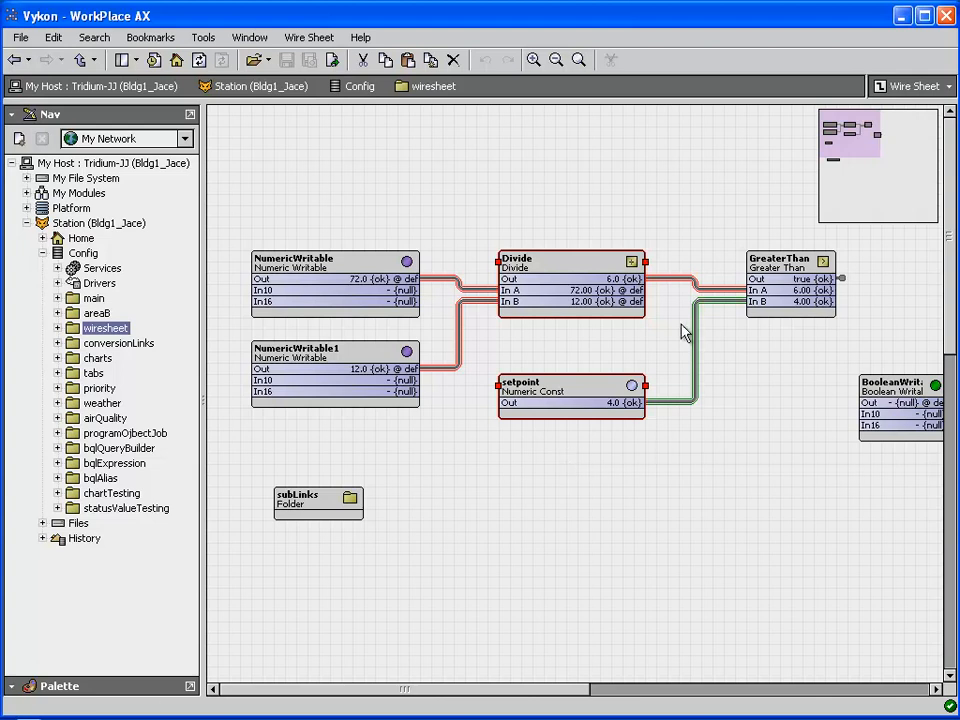
pyautogui.click(669, 302)
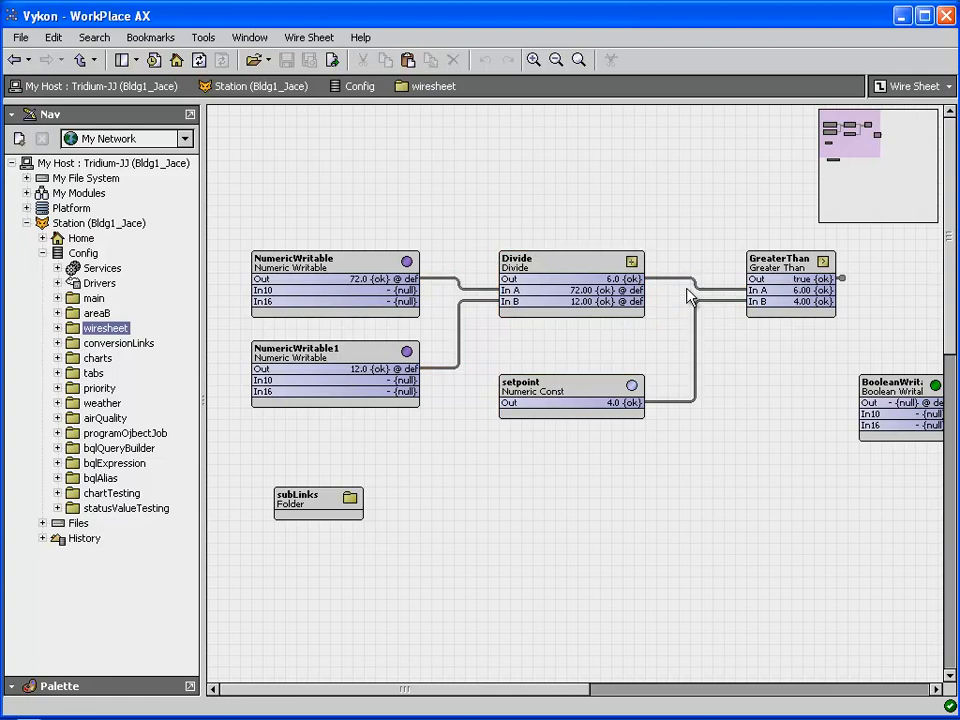
pyautogui.click(681, 279)
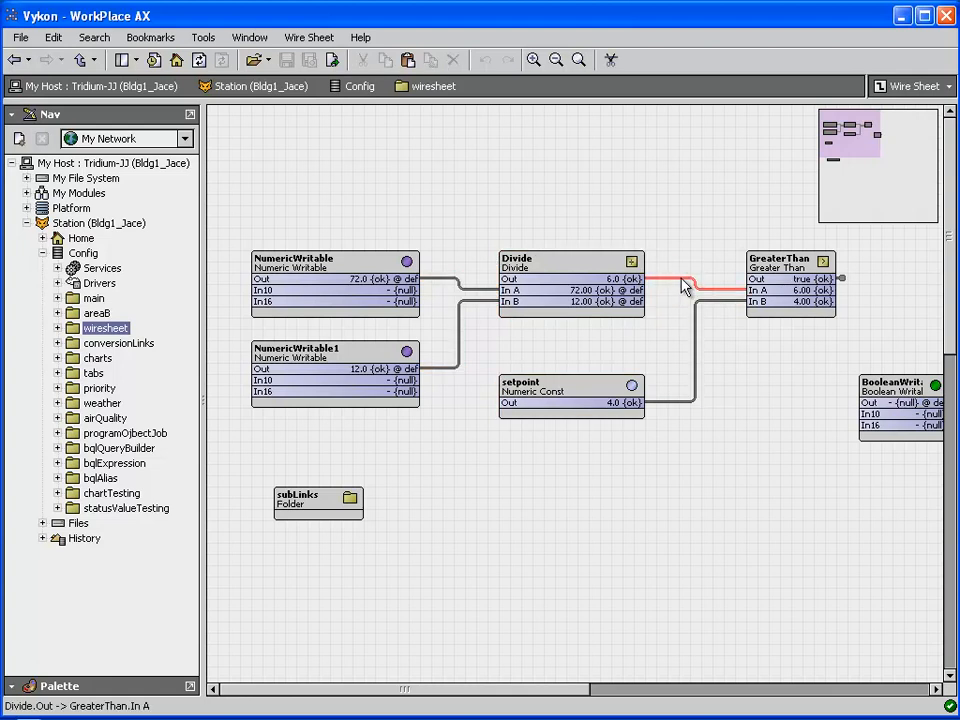
pyautogui.rightClick(684, 286)
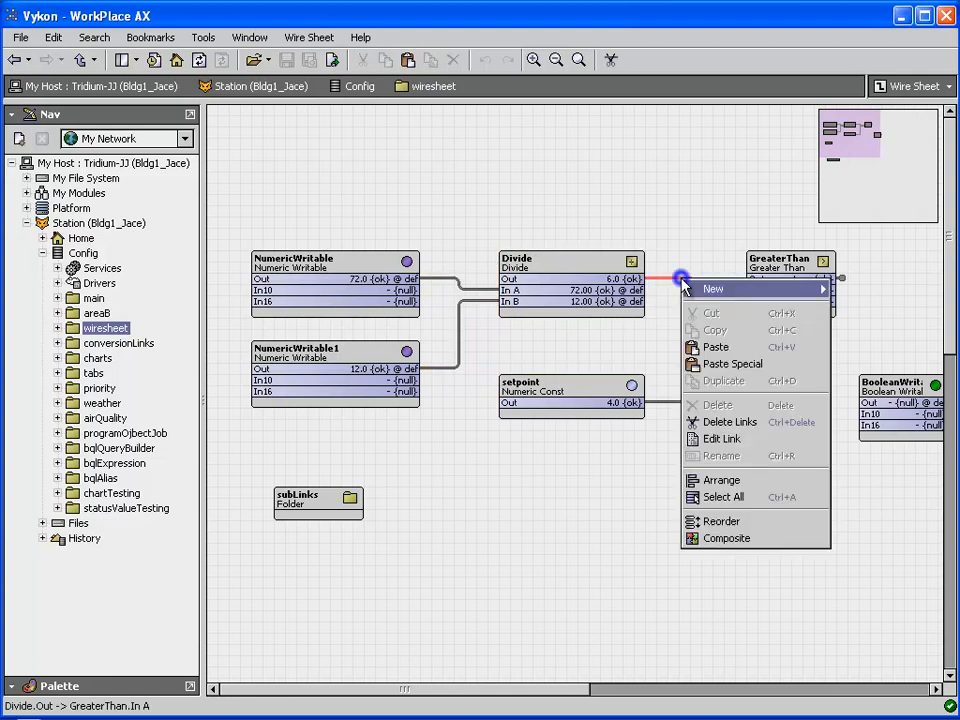
pyautogui.click(748, 440)
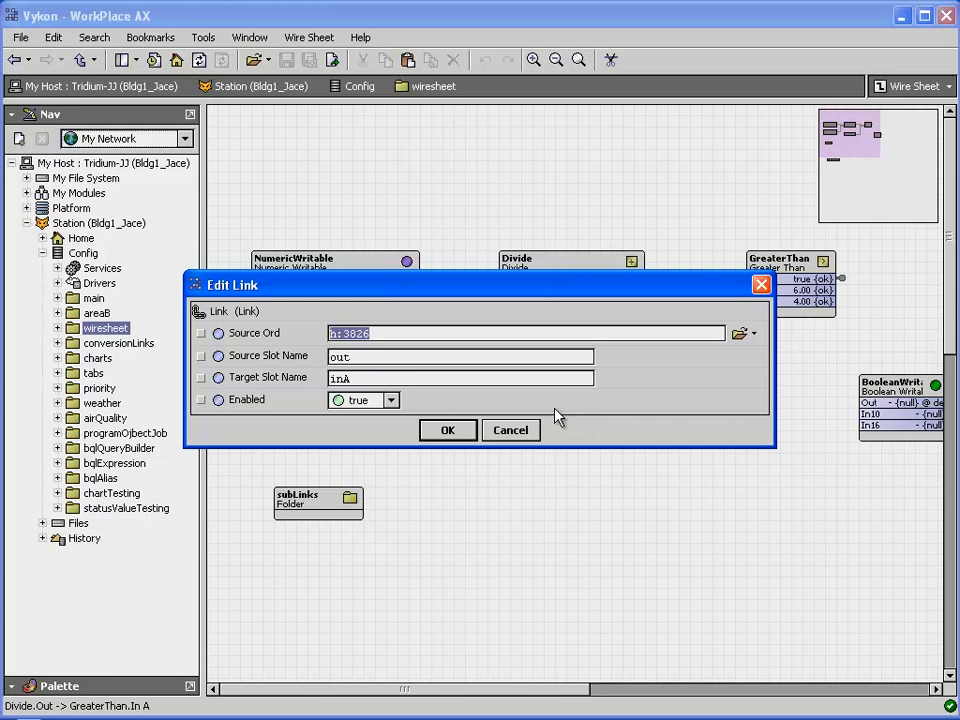
pyautogui.click(510, 430)
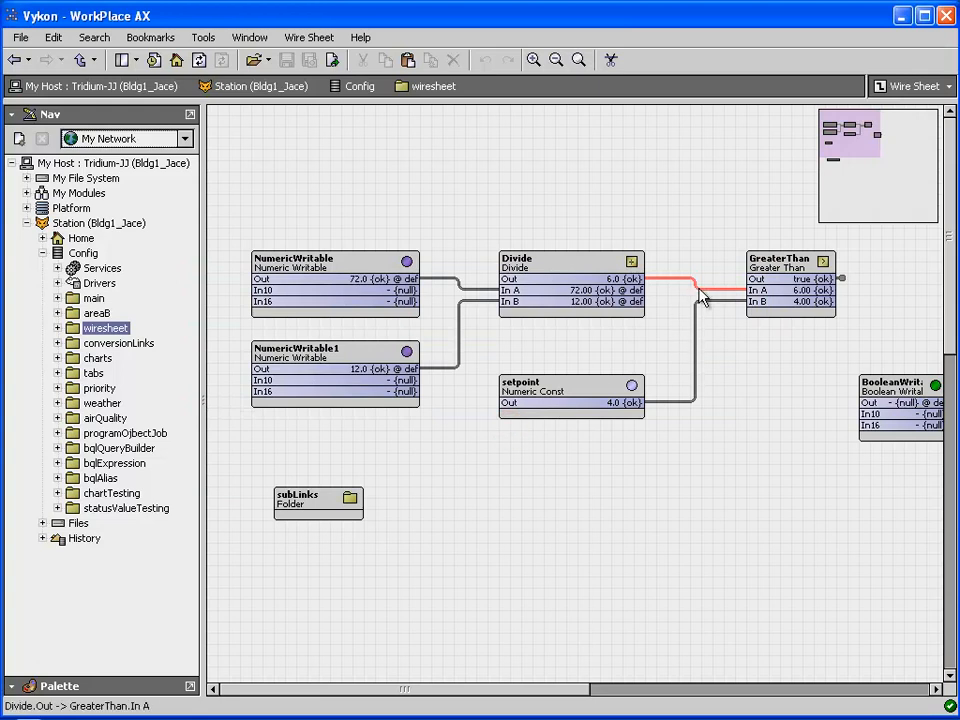
pyautogui.click(767, 267)
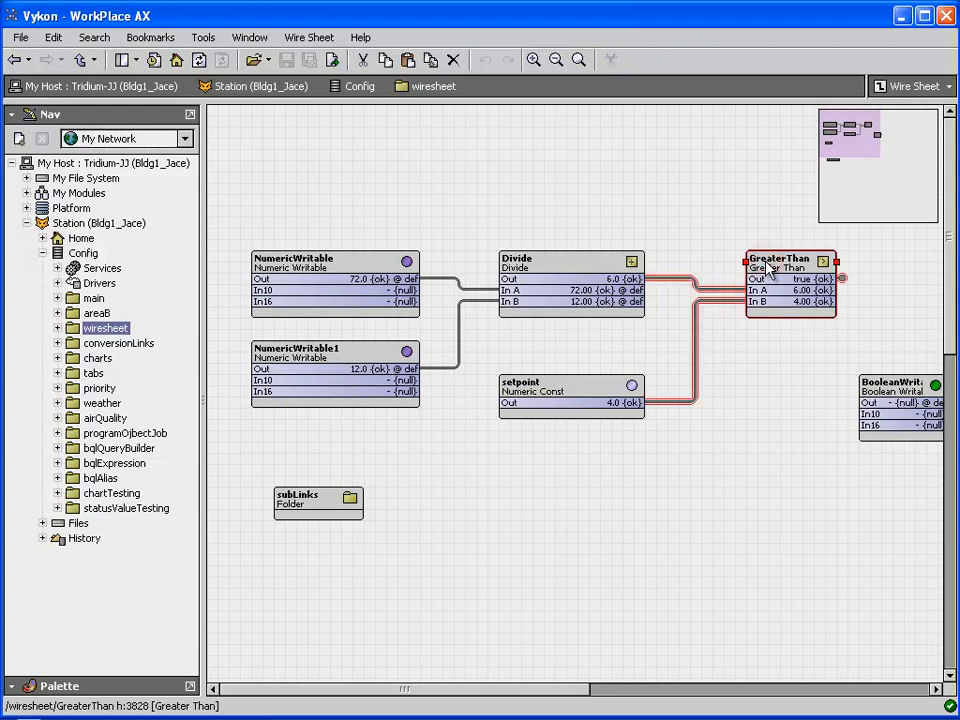
# Open GreaterThan's Link Sheet, view the inA link from Divide unchanged, and go back to the Wire Sheet.
pyautogui.rightClick(763, 265)
pyautogui.click(575, 255)
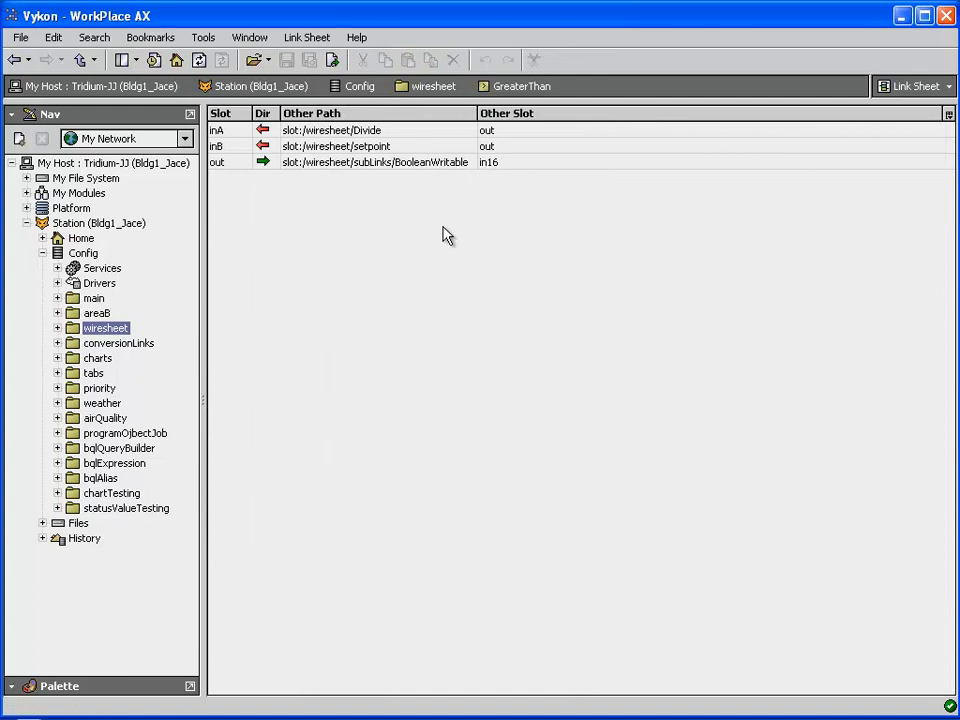
pyautogui.click(394, 129)
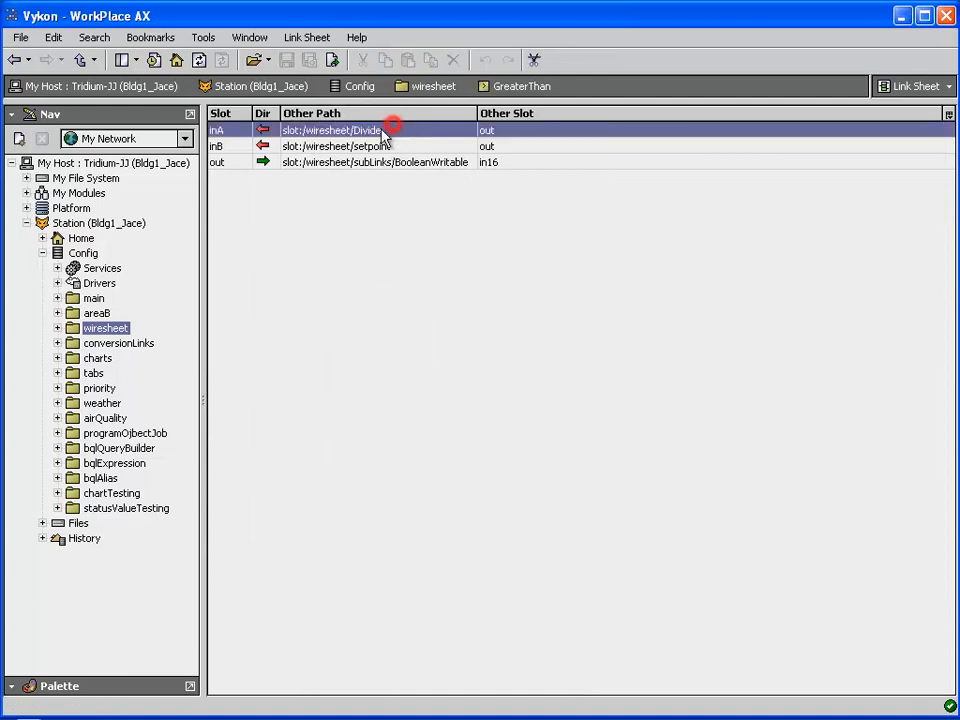
pyautogui.rightClick(394, 131)
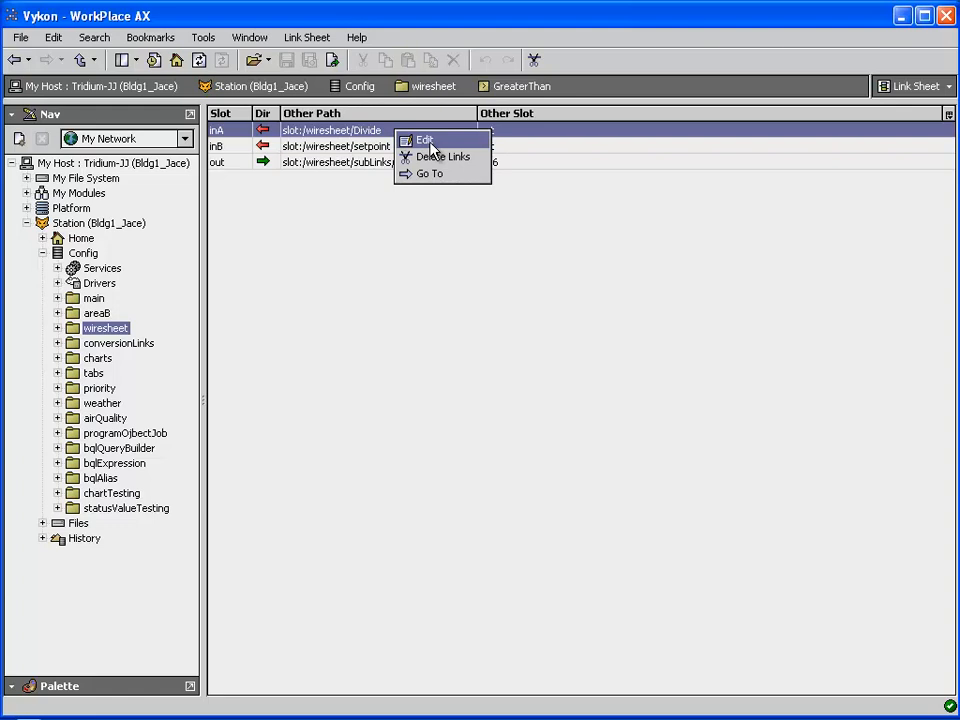
pyautogui.click(432, 146)
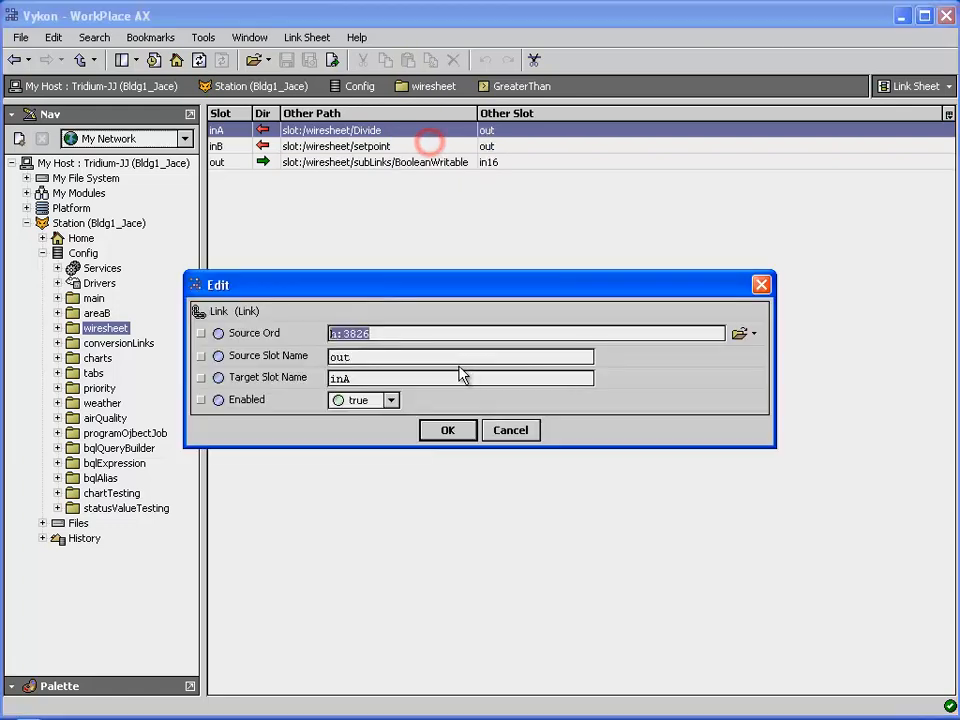
pyautogui.click(510, 431)
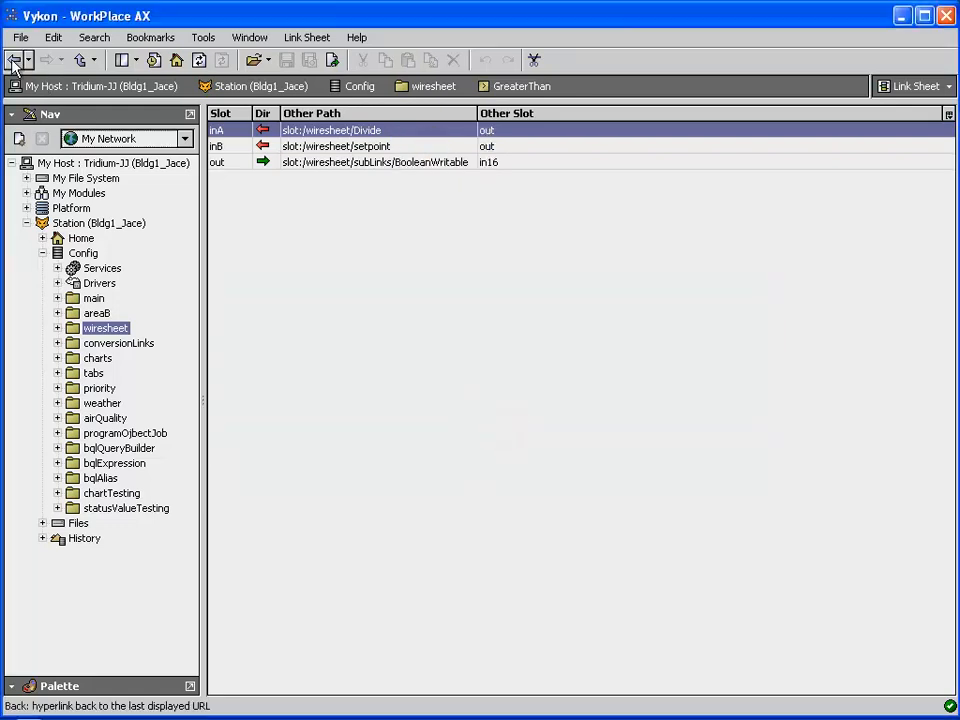
pyautogui.click(14, 61)
pyautogui.rightClick(406, 283)
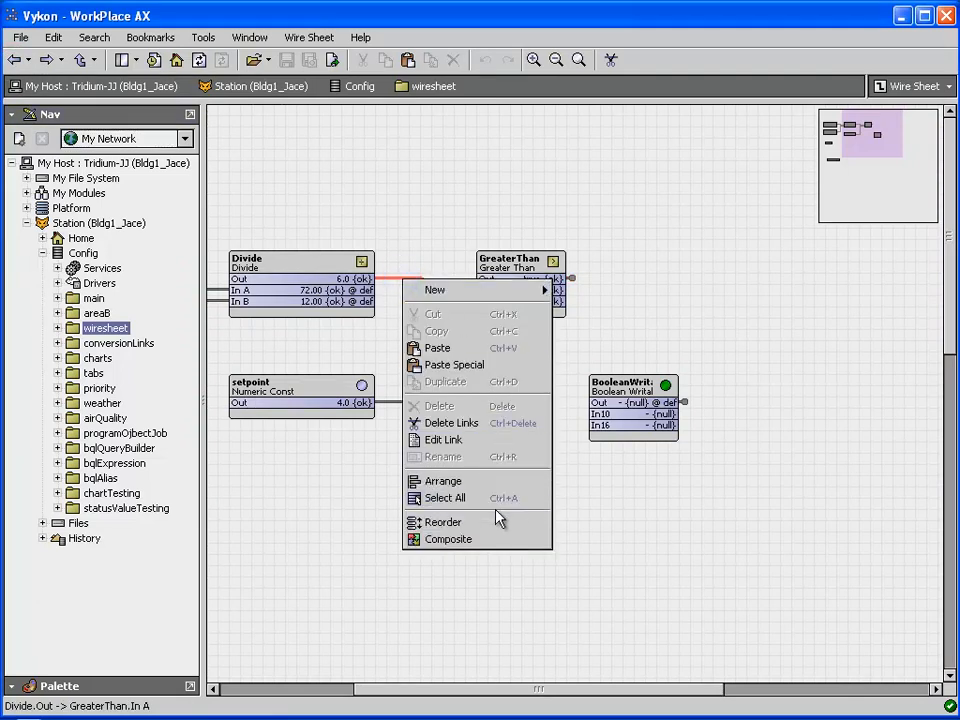
pyautogui.click(482, 440)
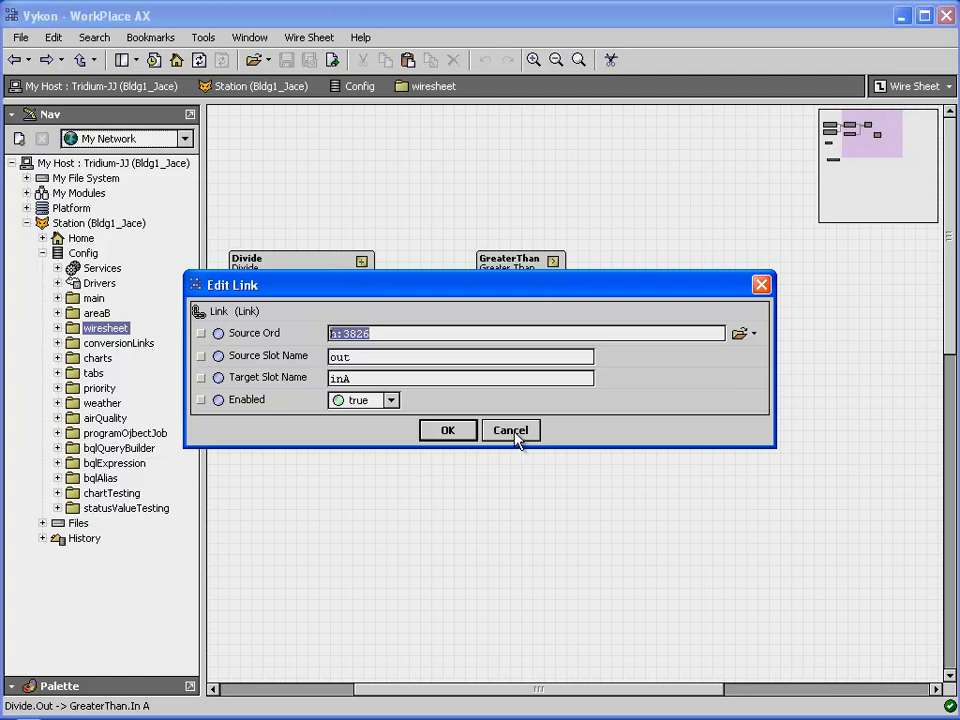
pyautogui.click(515, 436)
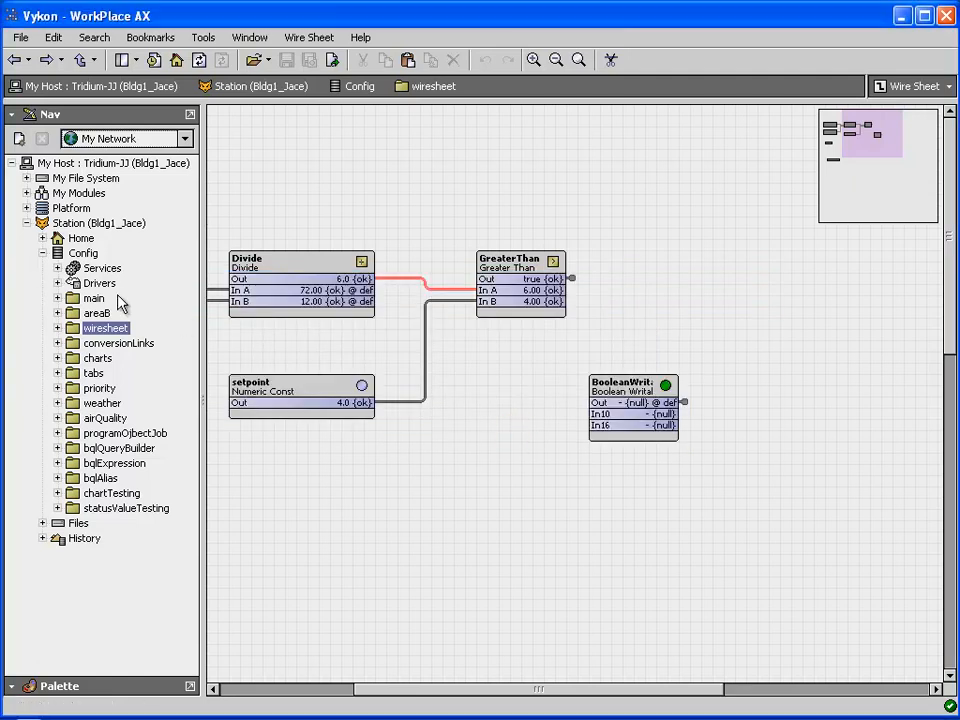
# Open conversionLinks, show the Palette, select Program and BooleanToStatusBoolean, and expand the Conversion folder.
pyautogui.doubleClick(110, 345)
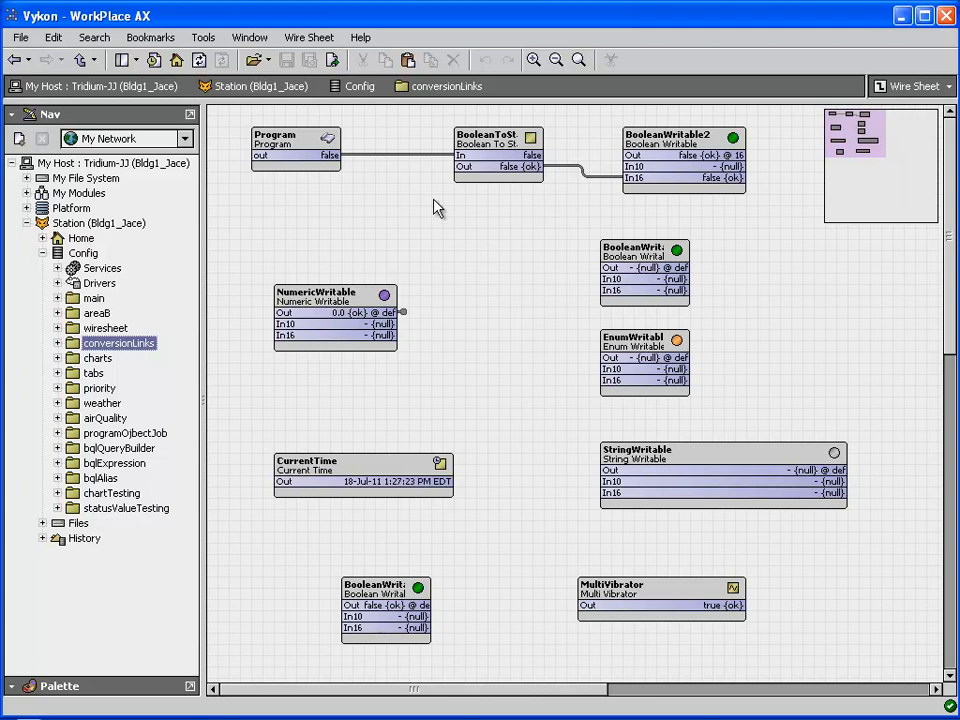
pyautogui.click(100, 686)
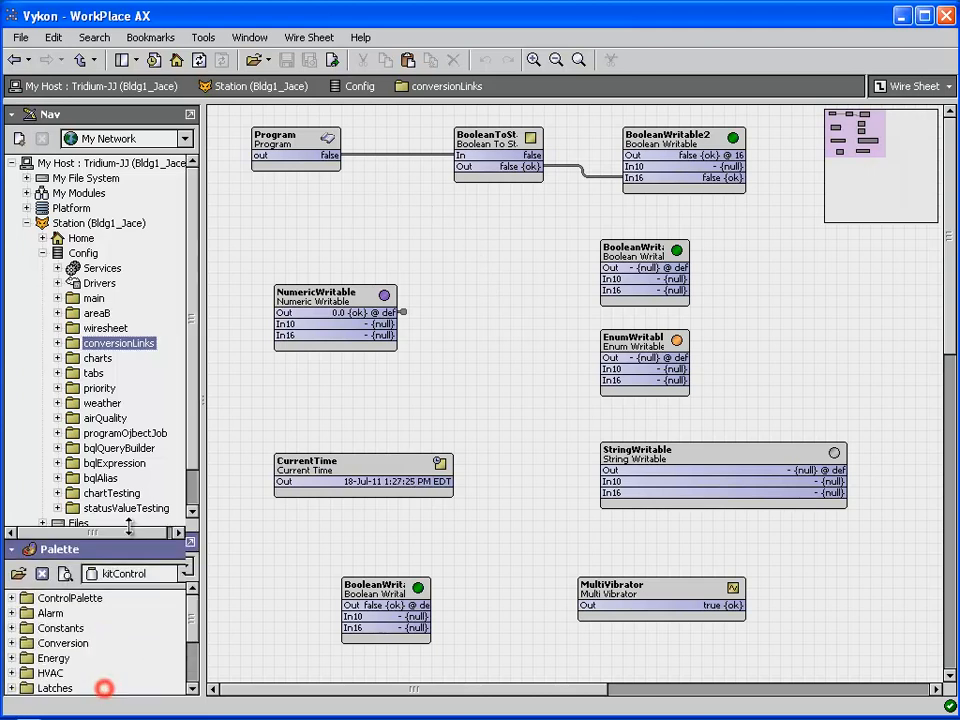
pyautogui.click(327, 141)
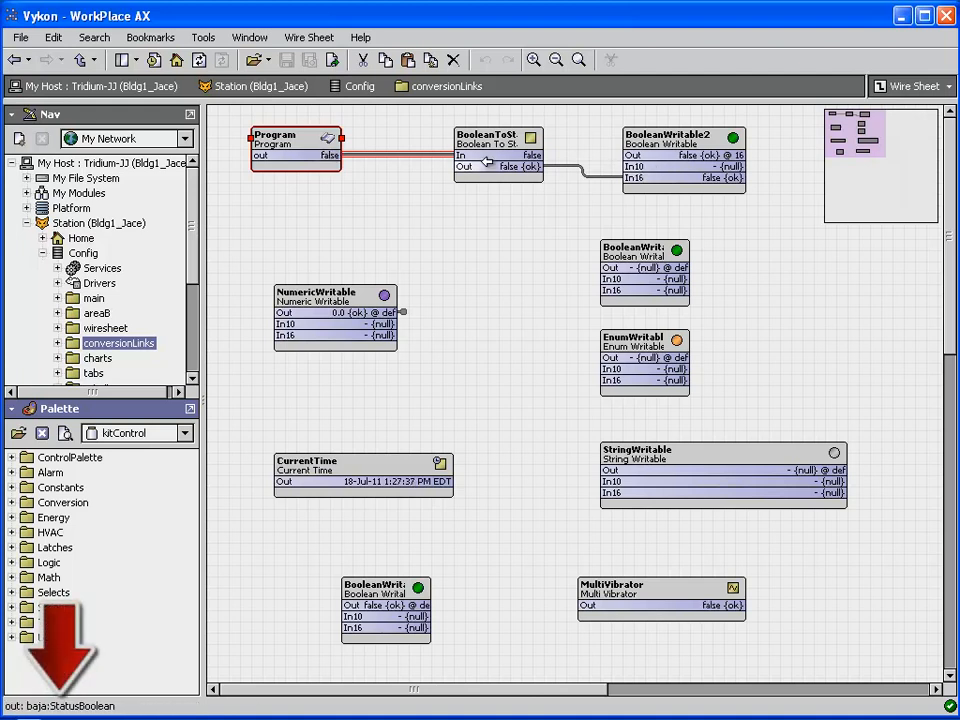
pyautogui.click(491, 142)
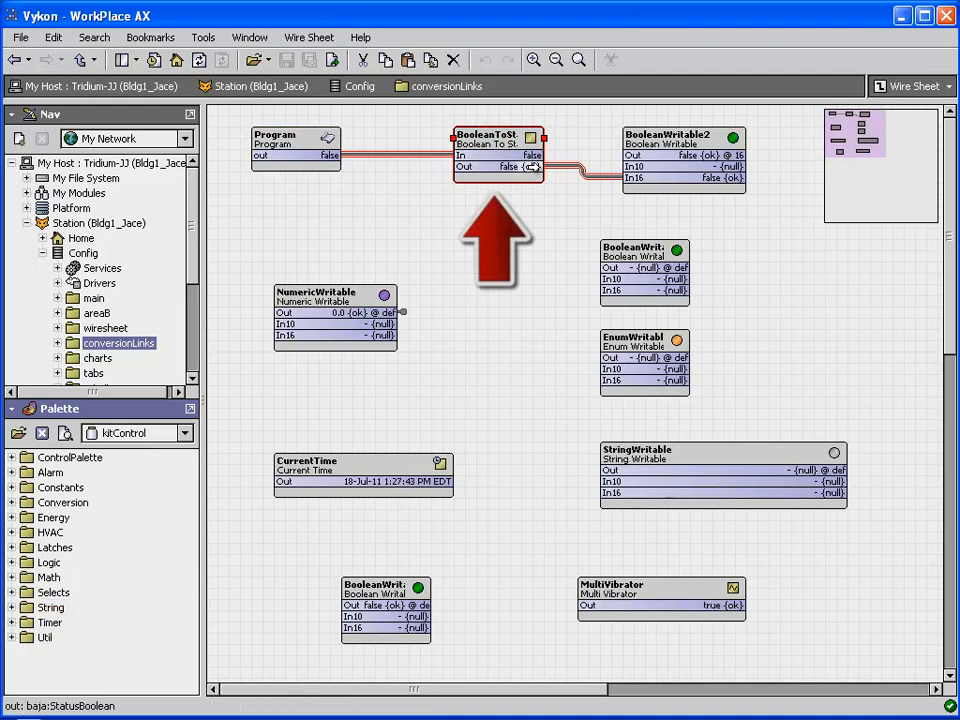
pyautogui.click(14, 503)
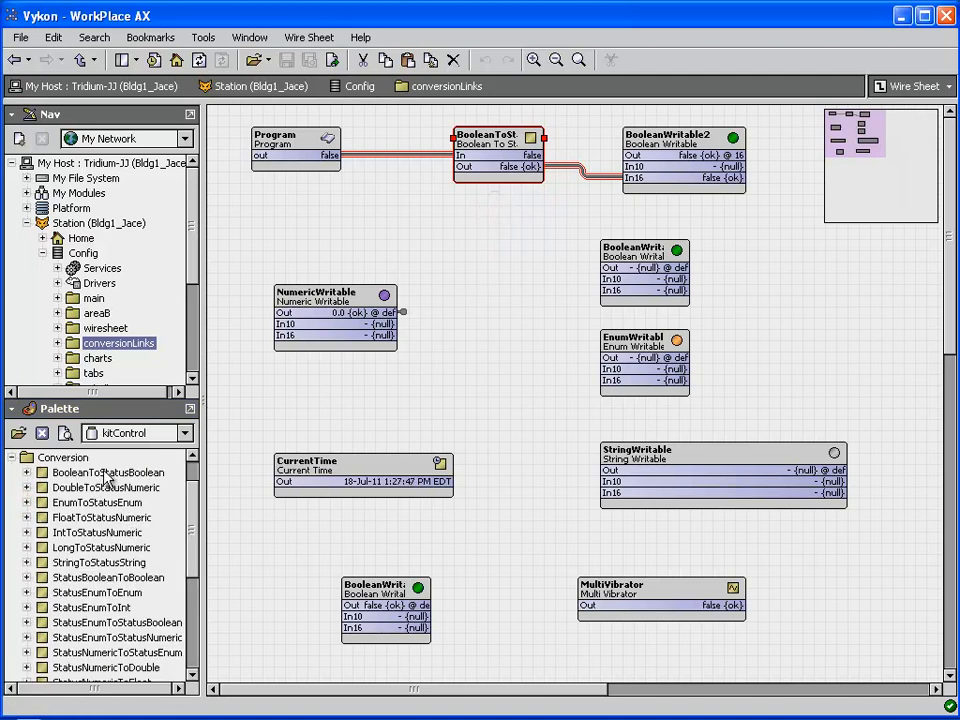
# Wire Program's out straight to BooleanWritable2 In10, bypassing BooleanToStatusBoolean, and select the new link.
pyautogui.click(50, 472)
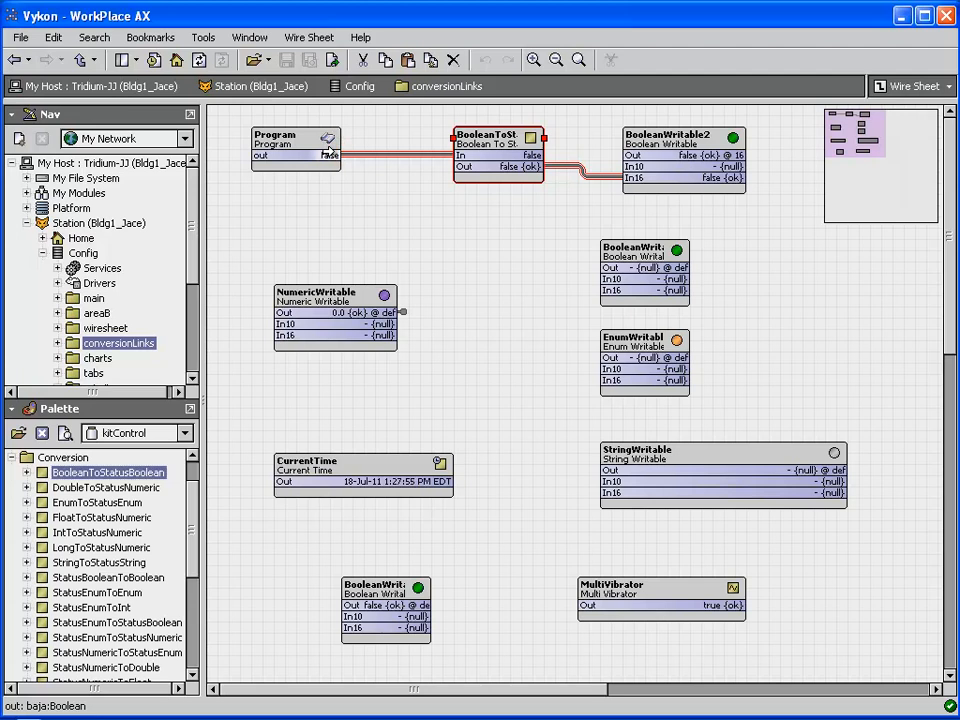
pyautogui.moveTo(329, 155); pyautogui.dragTo(637, 167)
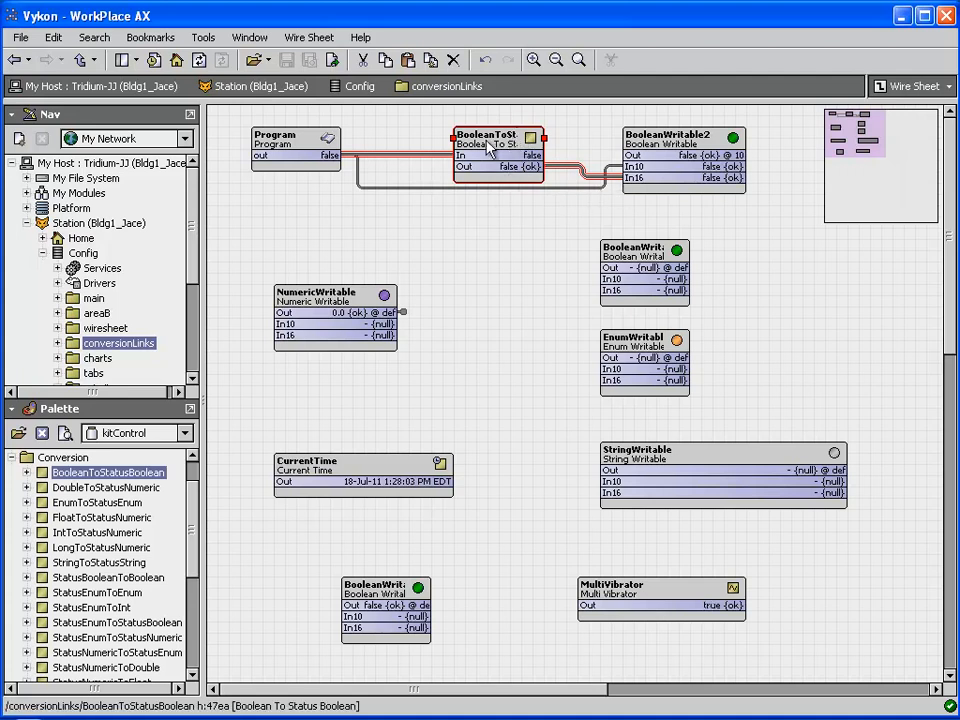
pyautogui.click(431, 188)
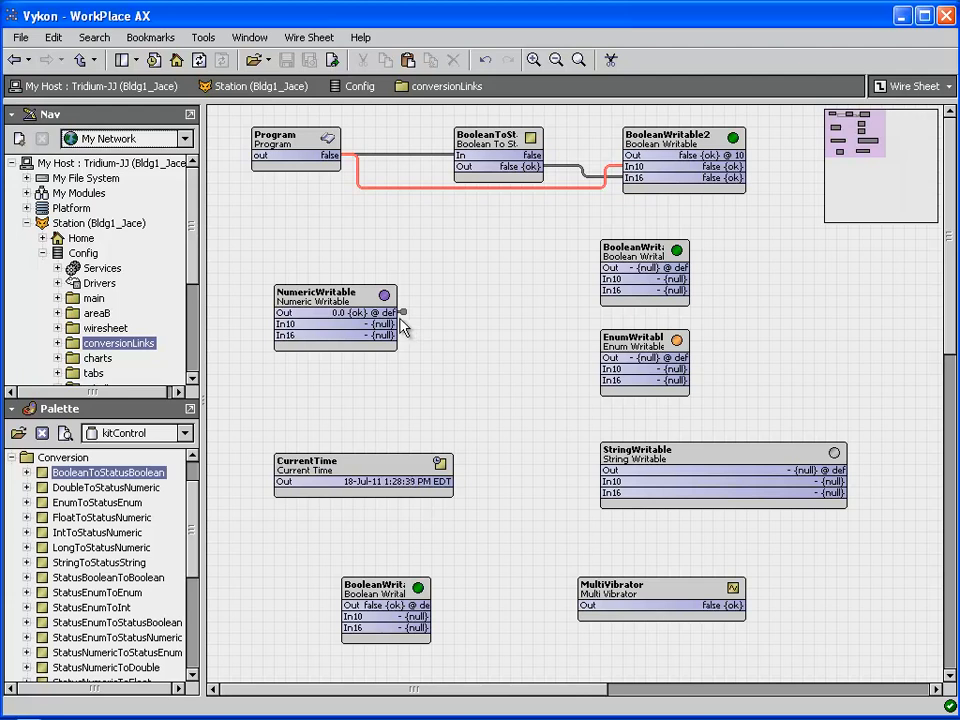
# Link NumericWritable Out to BooleanWritable In16 and EnumWritable In16, then inspect the link's converter.
pyautogui.moveTo(378, 312); pyautogui.dragTo(615, 289)
pyautogui.moveTo(388, 312); pyautogui.dragTo(607, 380)
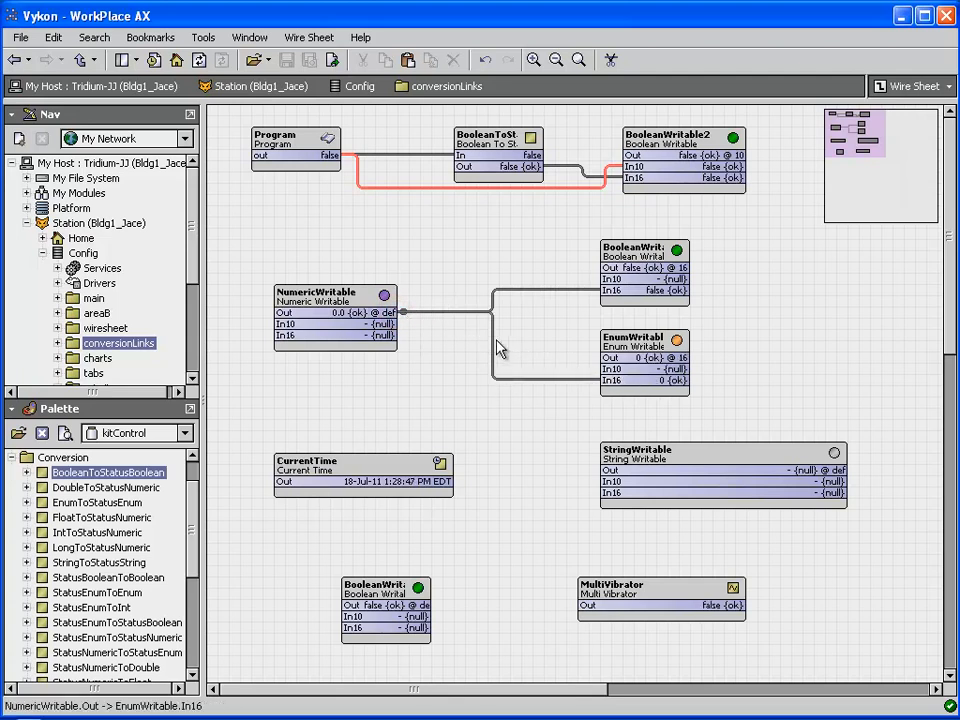
pyautogui.rightClick(522, 291)
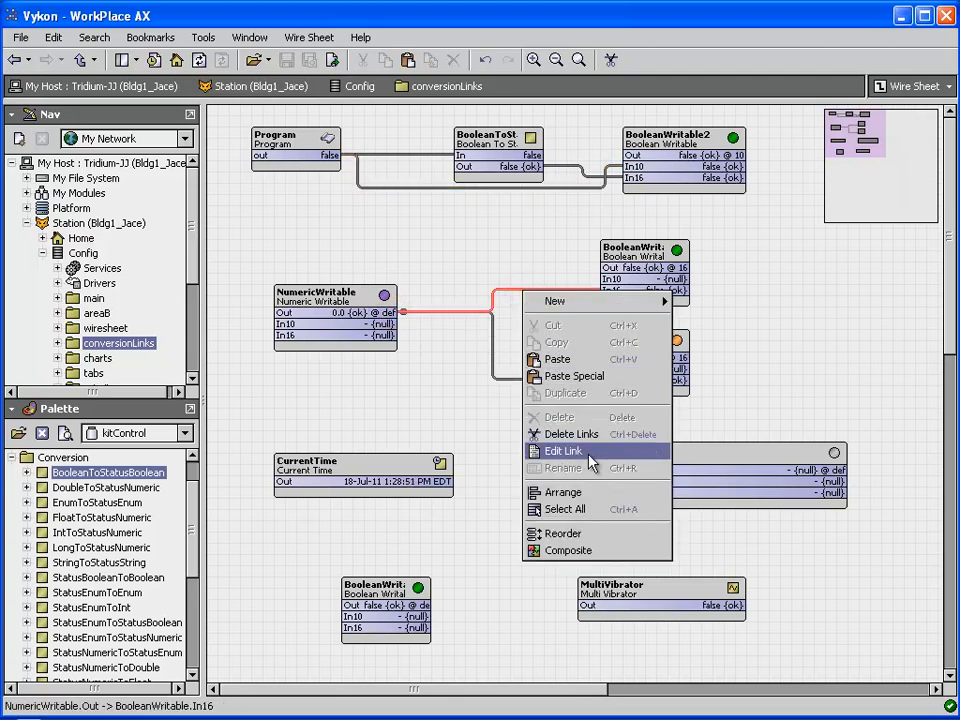
pyautogui.click(563, 451)
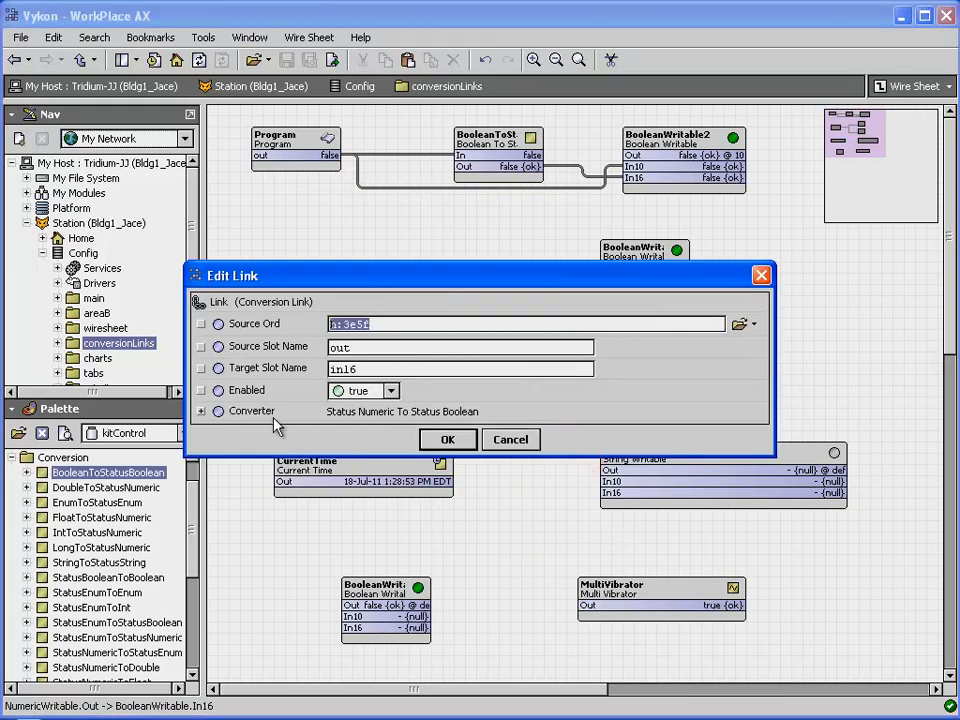
pyautogui.click(201, 411)
pyautogui.moveTo(322, 456); pyautogui.dragTo(326, 478)
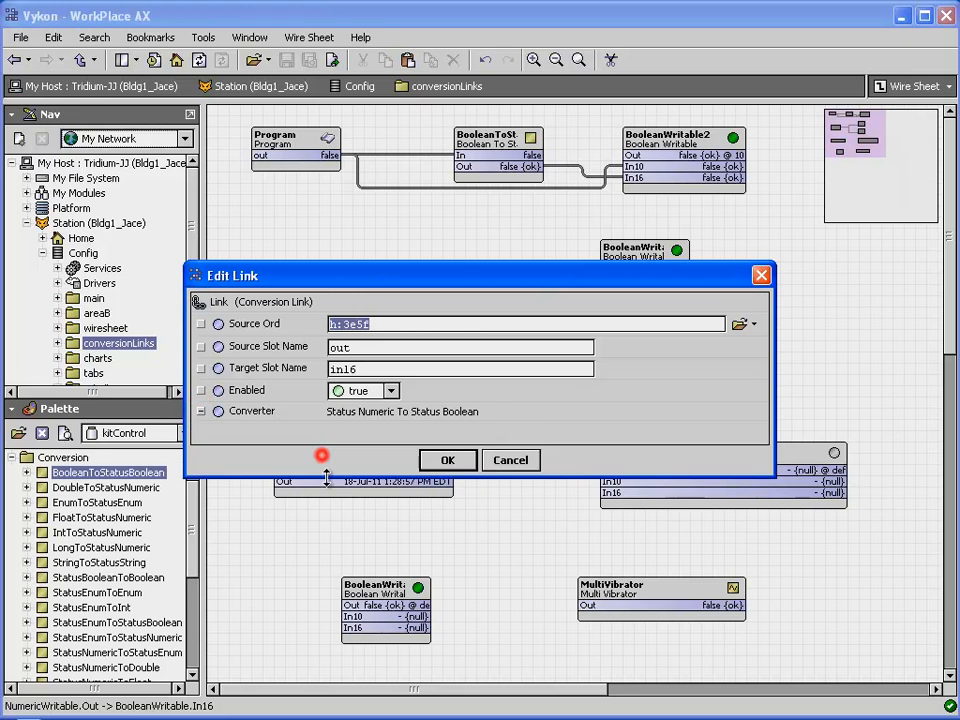
pyautogui.click(445, 481)
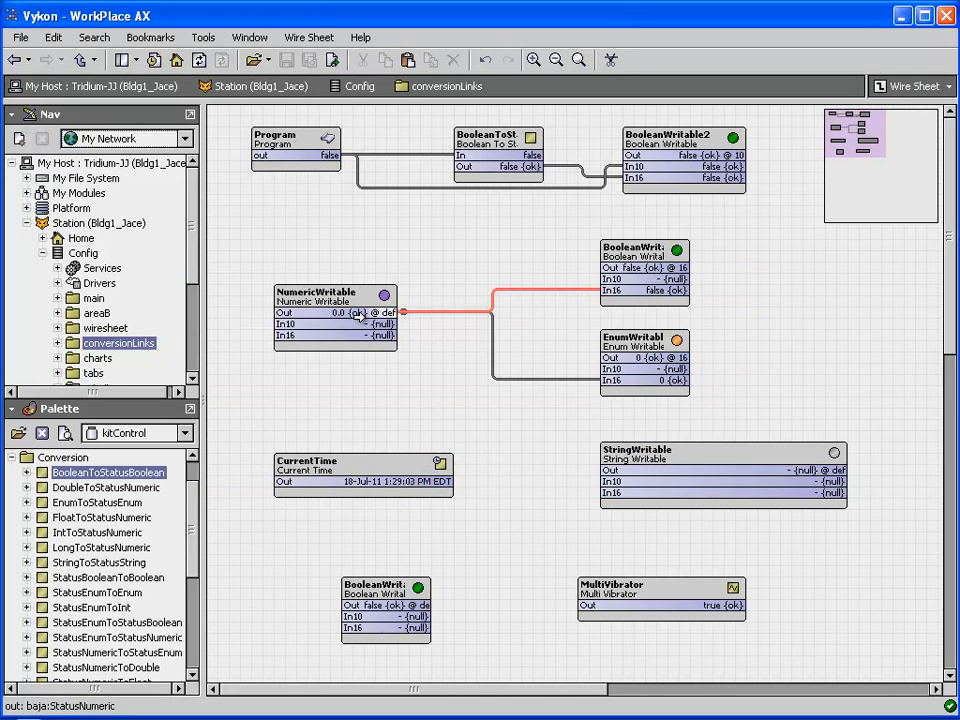
# Set NumericWritable's value to 1 through its Set action.
pyautogui.rightClick(351, 291)
pyautogui.moveTo(428, 328)
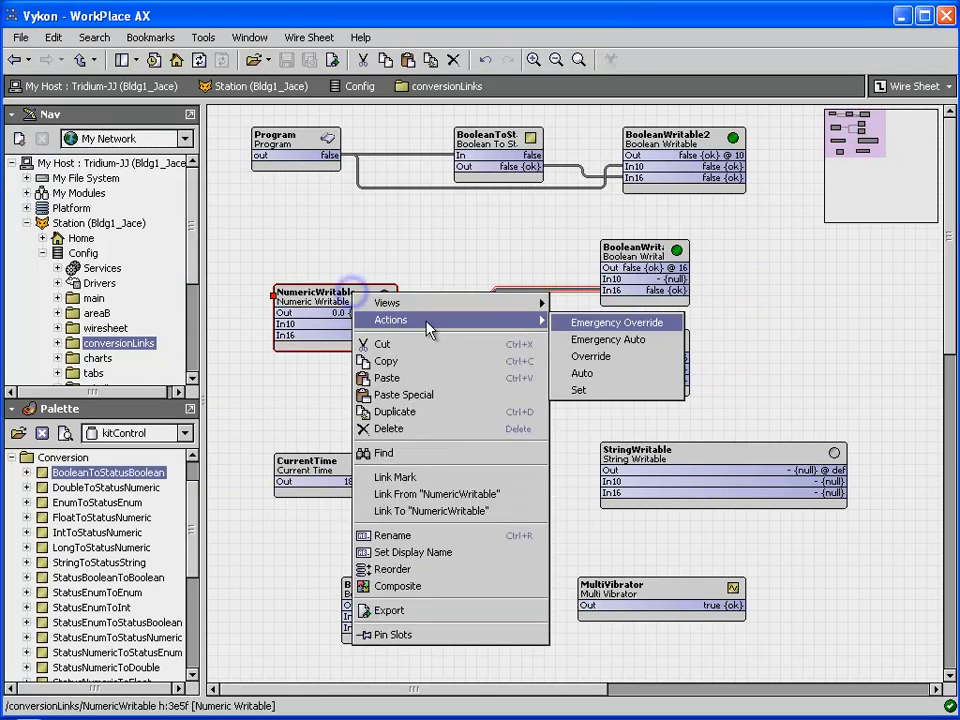
pyautogui.click(579, 389)
pyautogui.write('1')
pyautogui.press('Return')
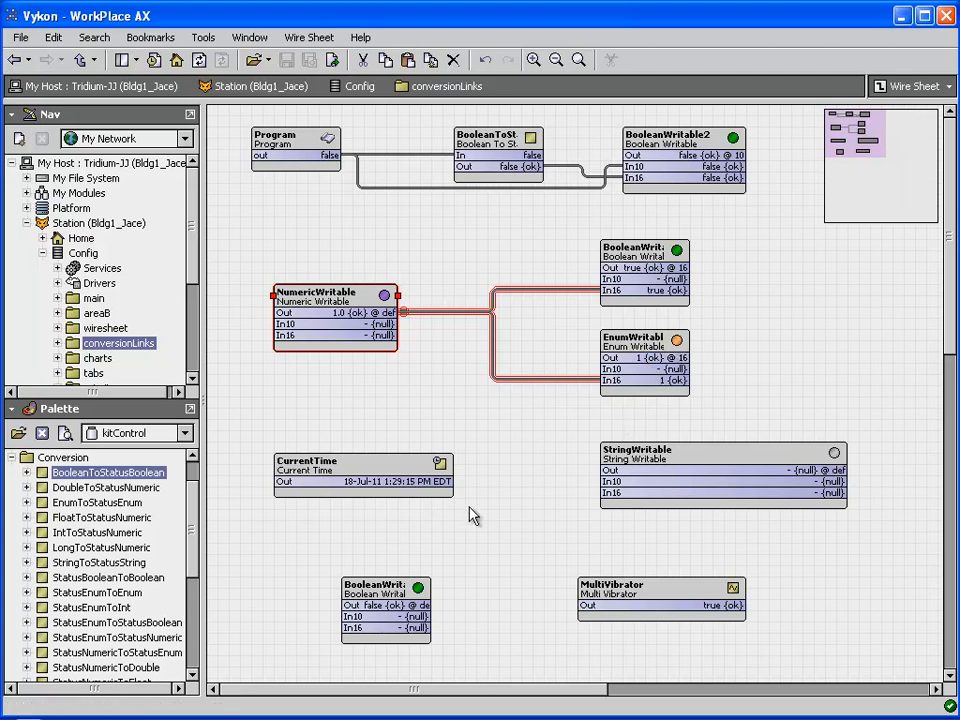
pyautogui.moveTo(443, 482); pyautogui.dragTo(604, 492)
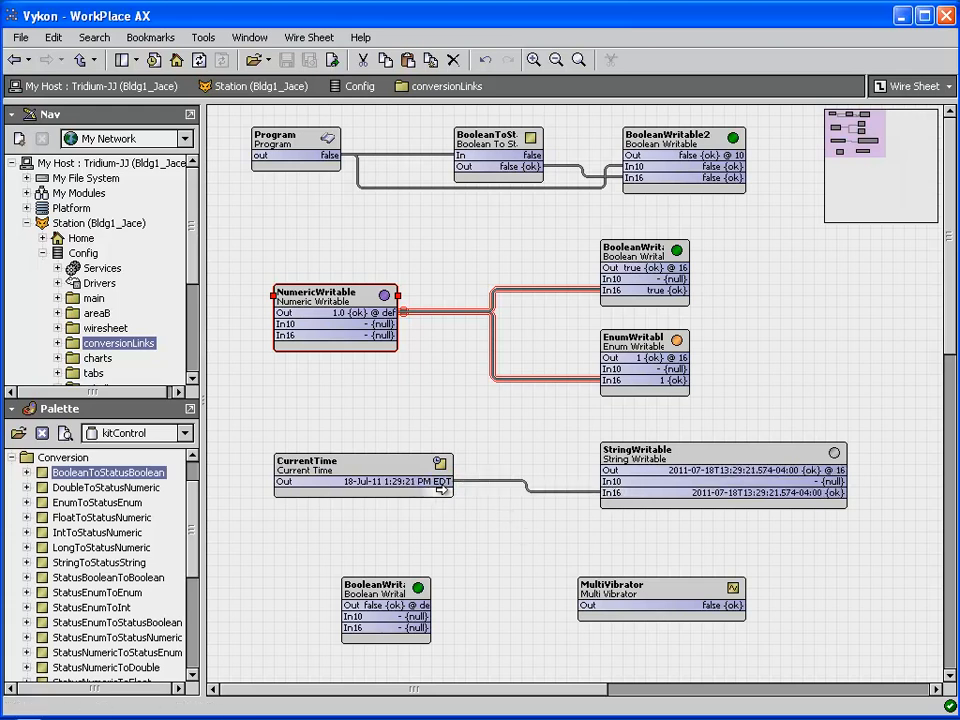
pyautogui.rightClick(548, 493)
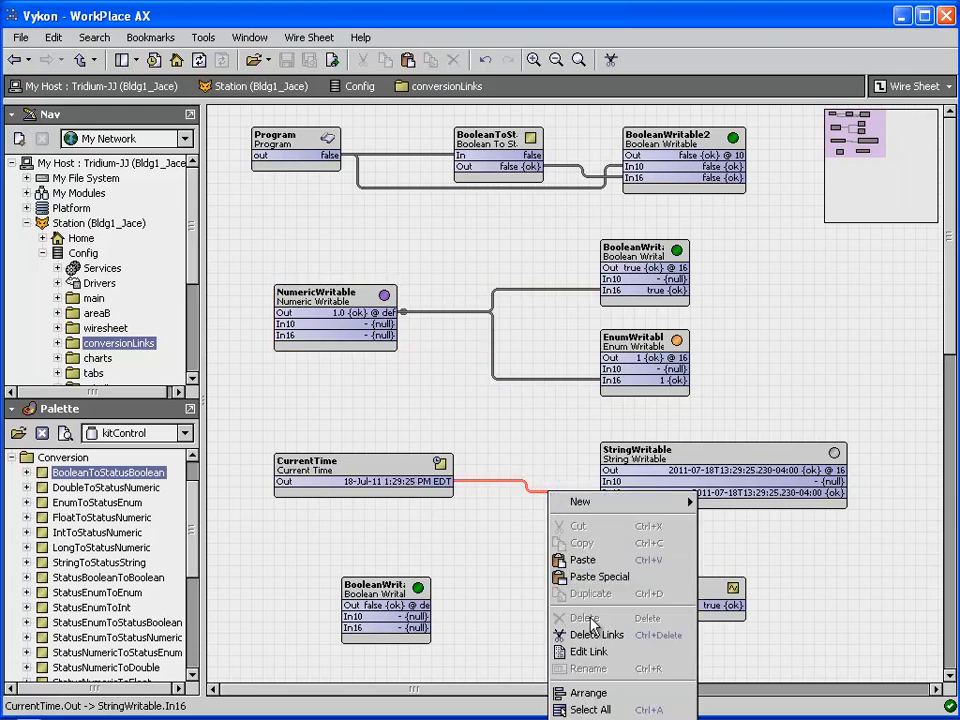
pyautogui.click(590, 652)
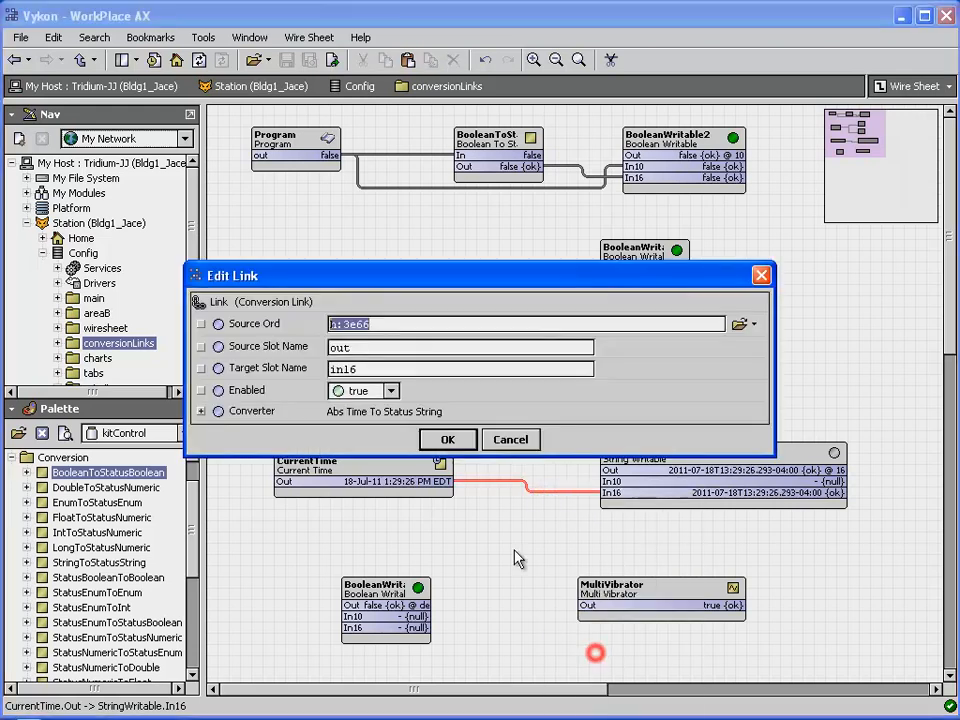
pyautogui.click(201, 412)
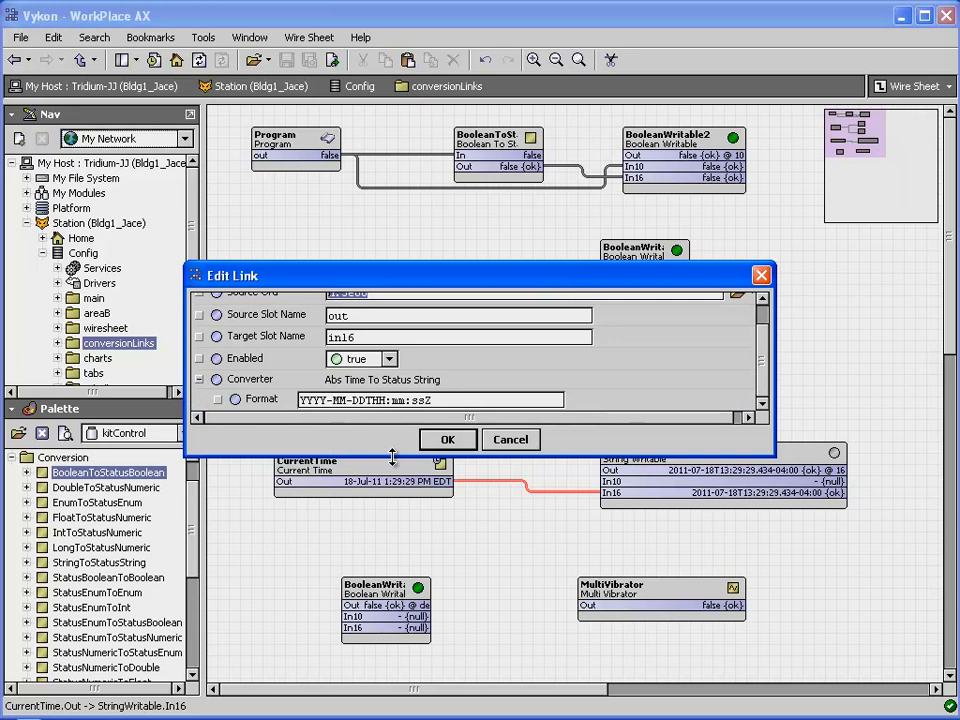
pyautogui.moveTo(390, 458); pyautogui.dragTo(403, 514)
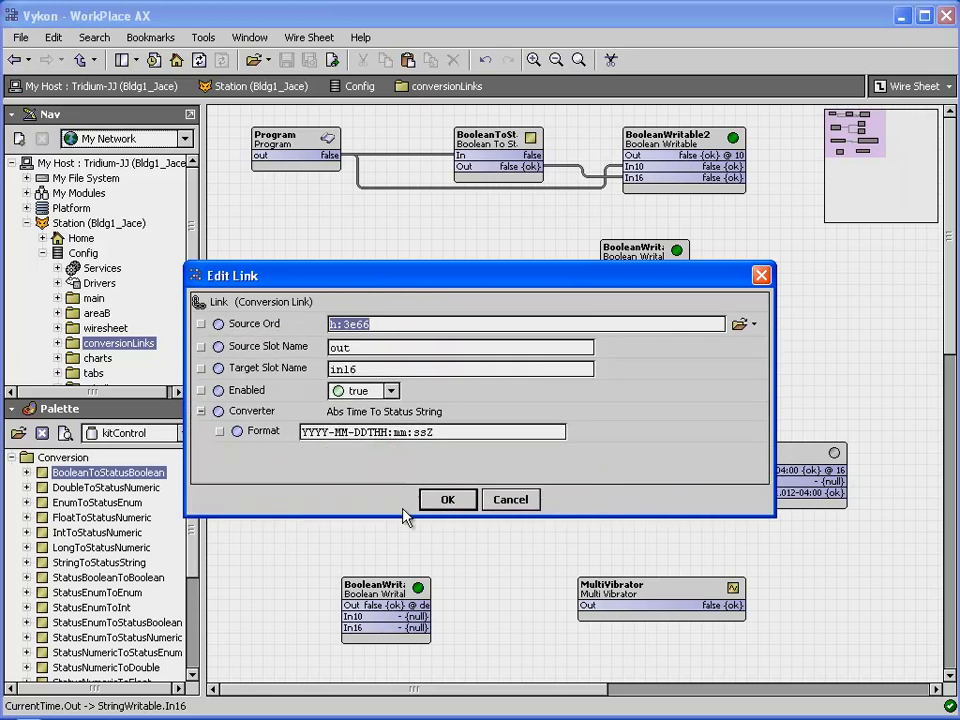
pyautogui.click(459, 437)
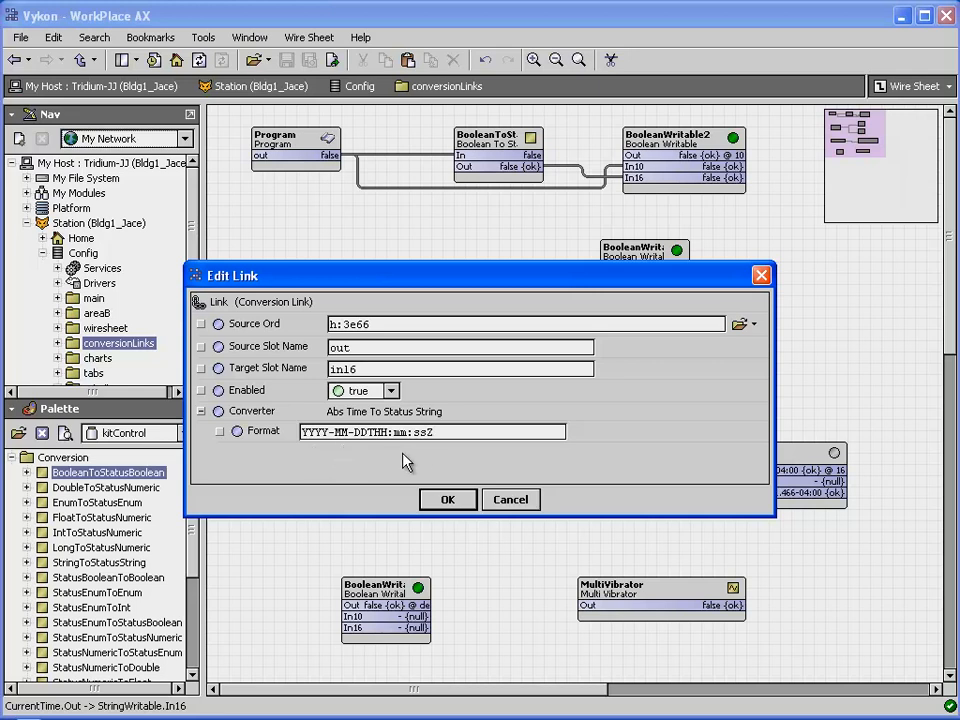
pyautogui.click(520, 502)
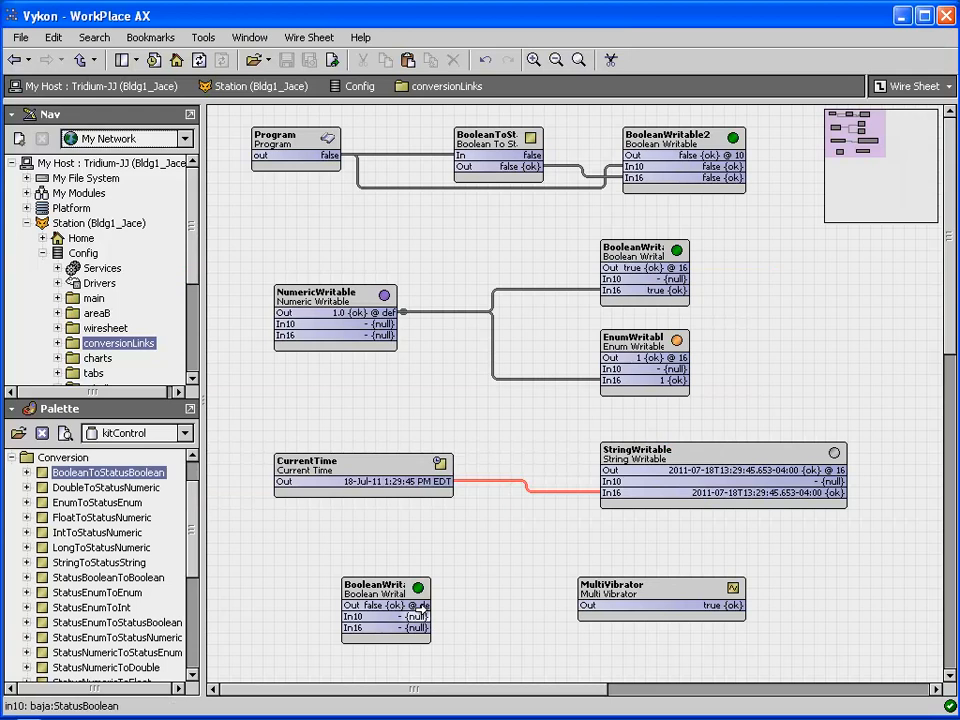
# Link BooleanWritable Out to the MultiVibrator's Duty Cycle input.
pyautogui.moveTo(416, 605); pyautogui.dragTo(590, 615)
pyautogui.click(527, 269)
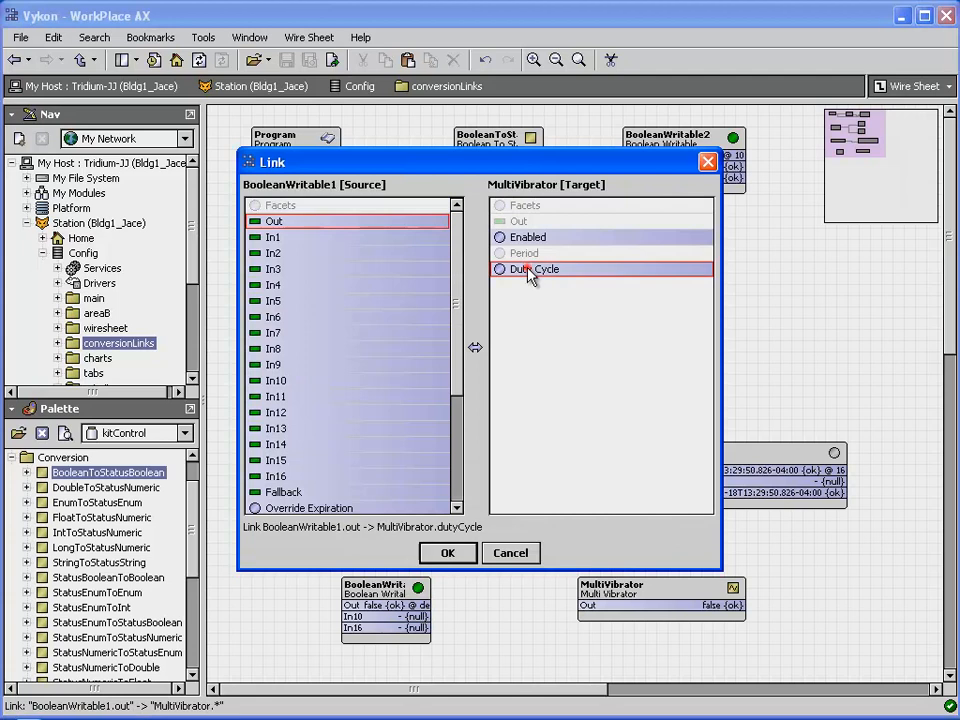
pyautogui.click(448, 545)
pyautogui.click(452, 555)
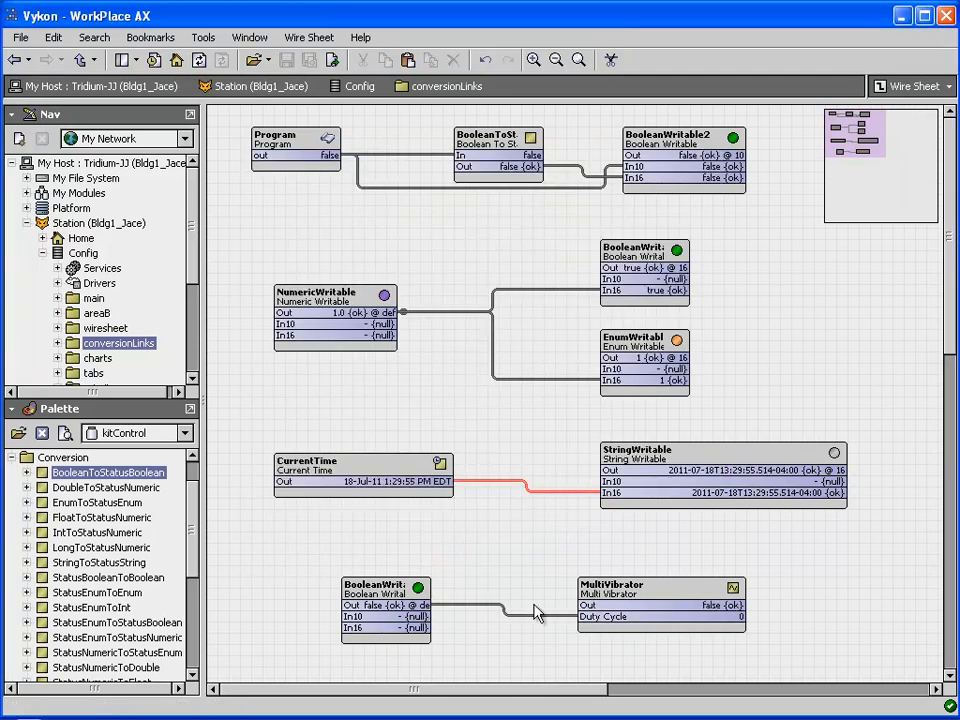
# Edit the new link's converter to True Value 50 and False Value 25.
pyautogui.rightClick(526, 624)
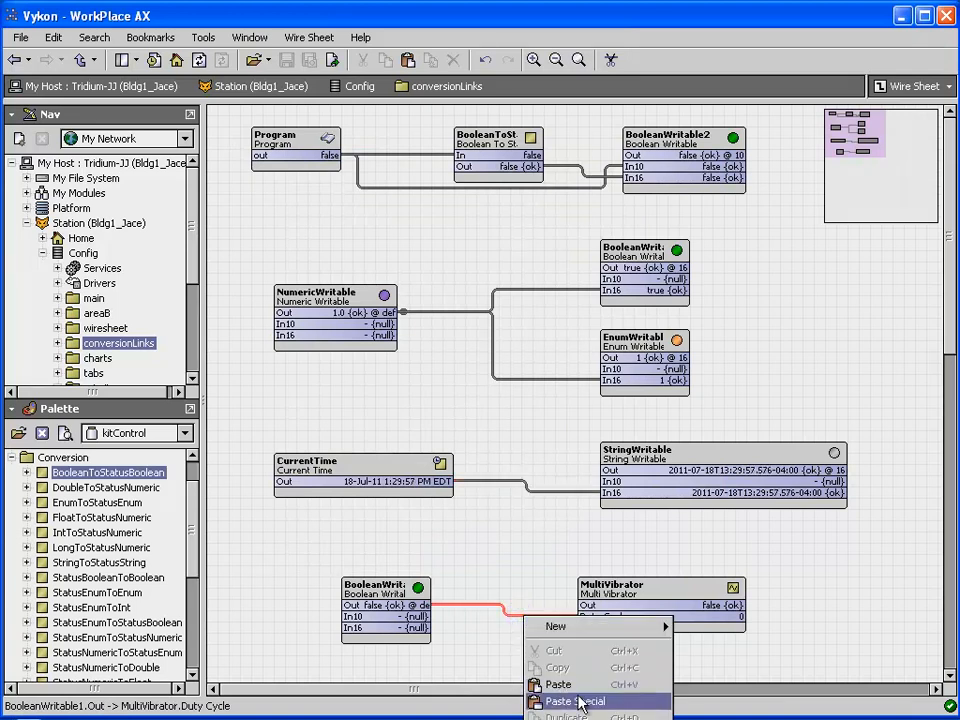
pyautogui.click(499, 571)
pyautogui.scroll(-3, 530, 560)
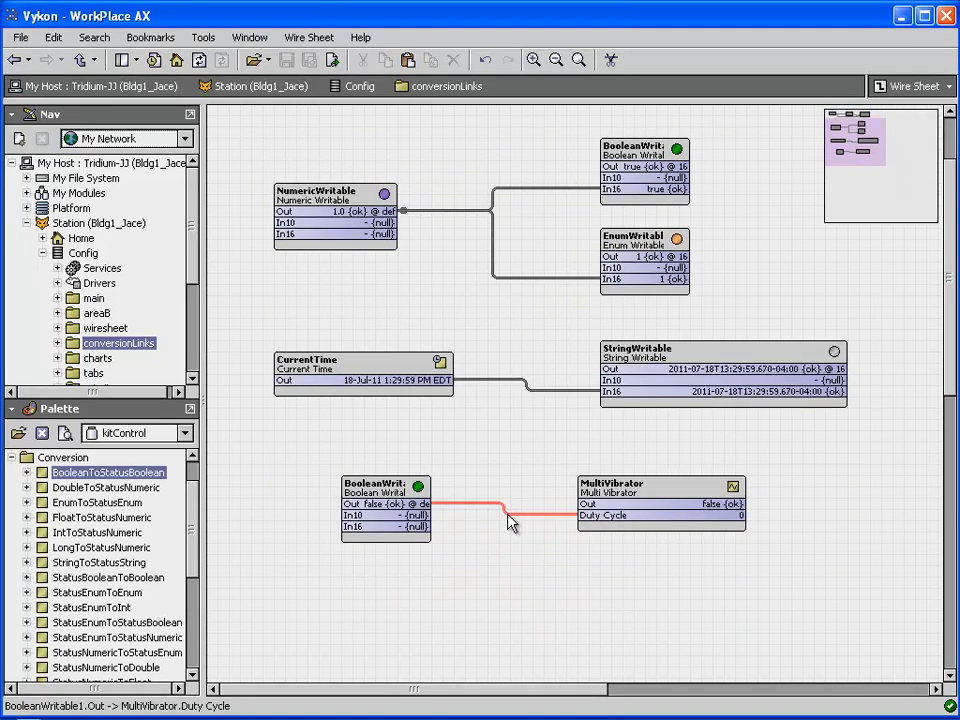
pyautogui.rightClick(508, 516)
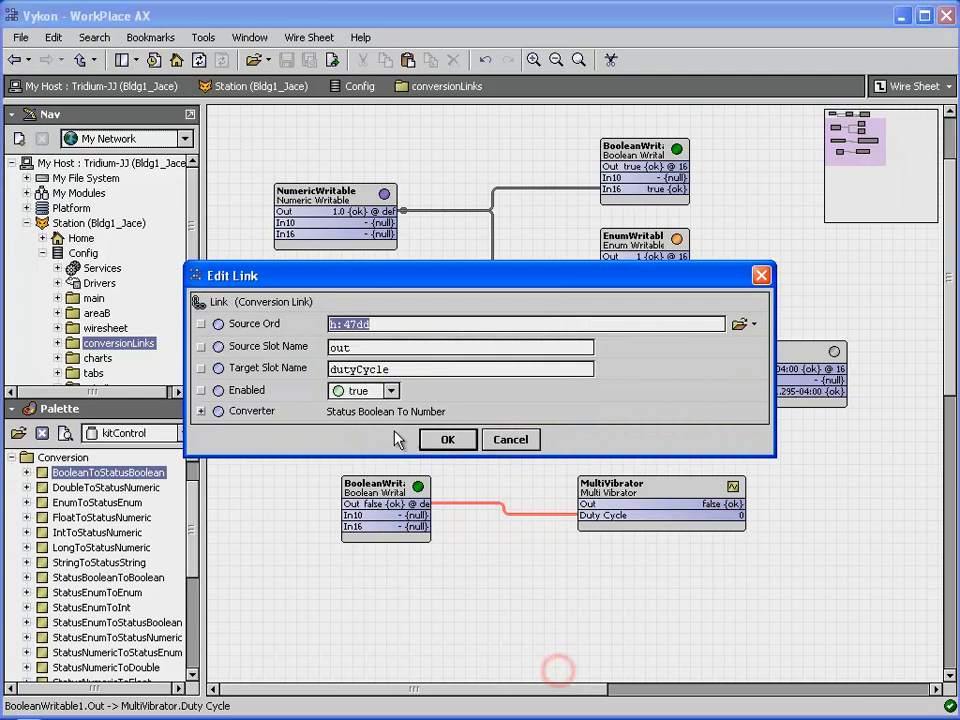
pyautogui.click(201, 411)
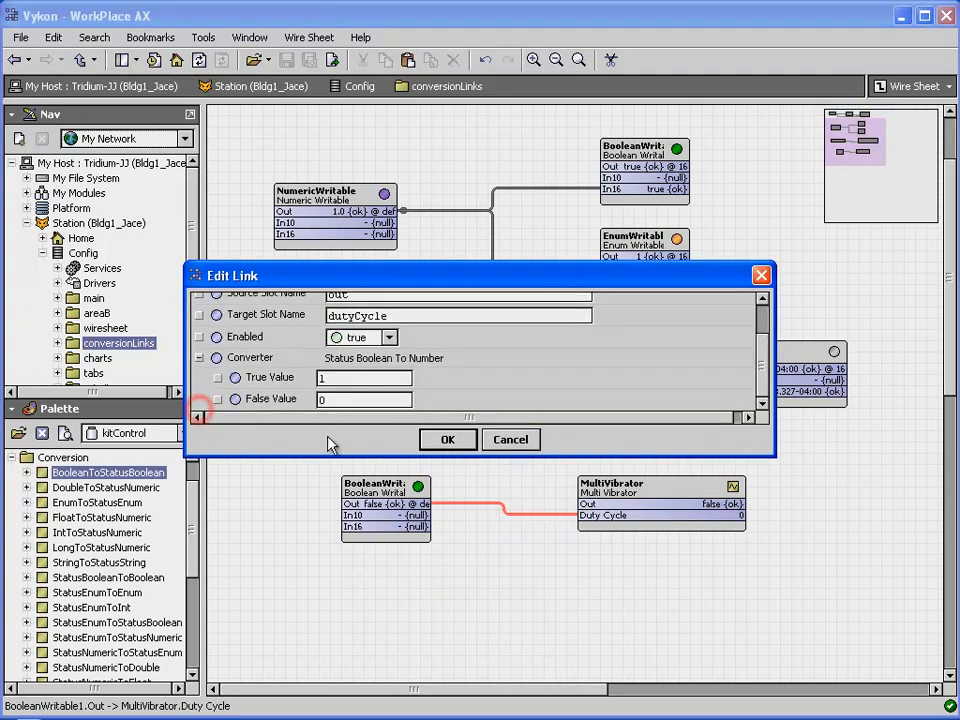
pyautogui.moveTo(342, 455); pyautogui.dragTo(340, 550)
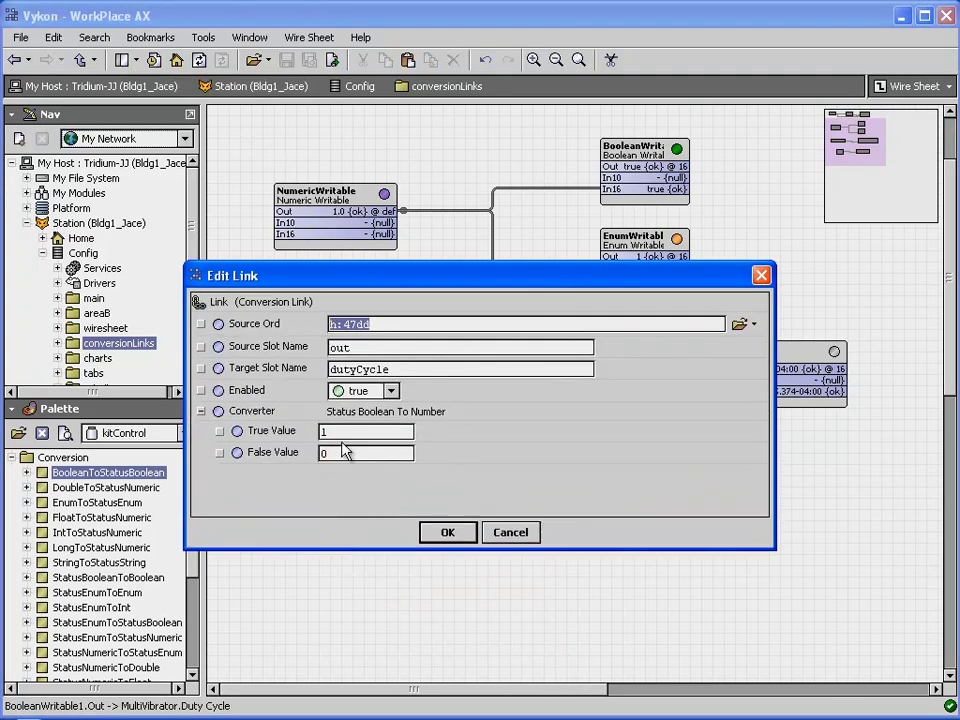
pyautogui.doubleClick(342, 431)
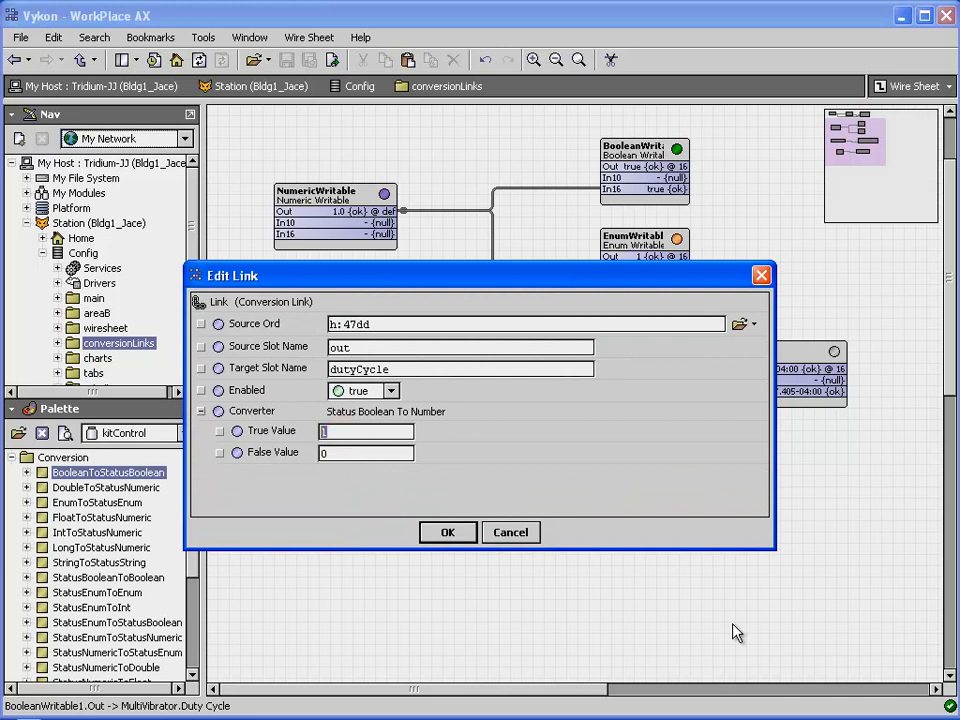
pyautogui.write('50')
pyautogui.doubleClick(335, 453)
pyautogui.write('25')
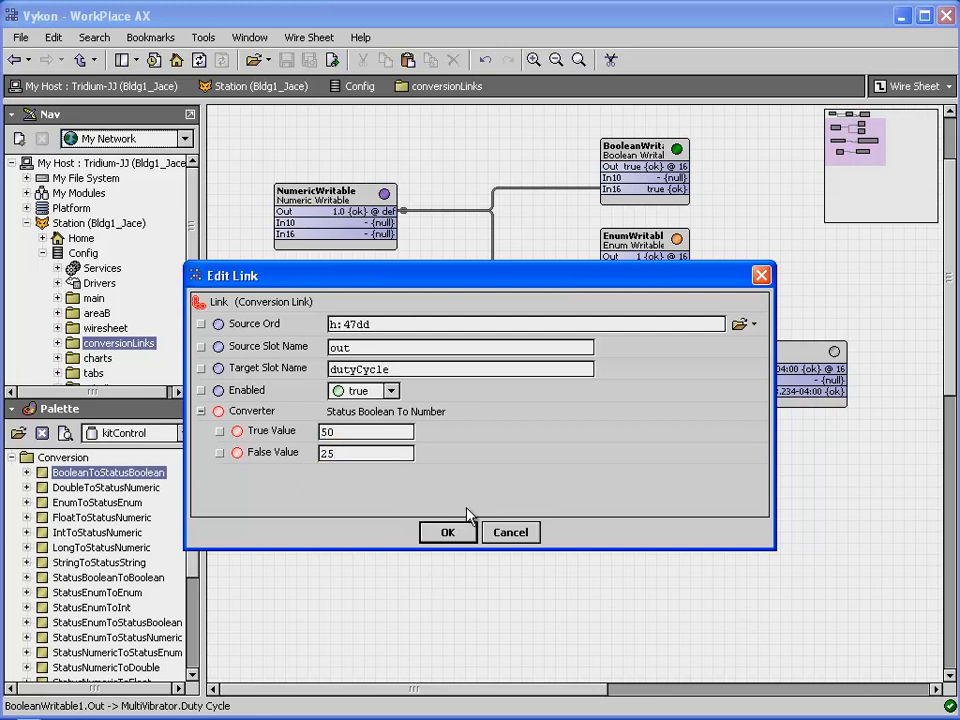
pyautogui.click(447, 533)
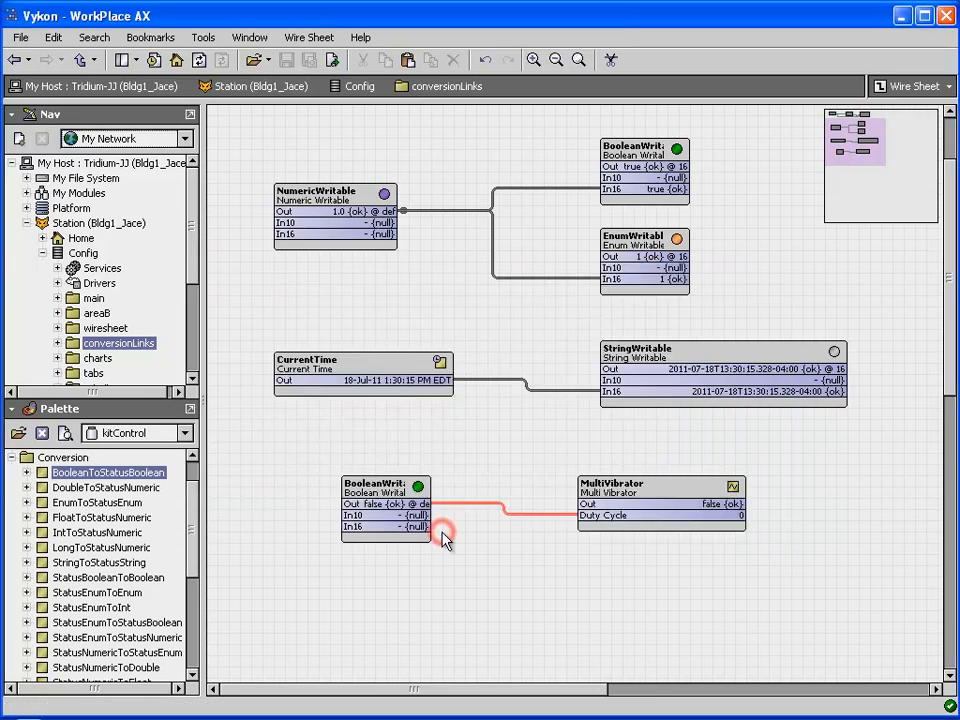
# Set the BooleanWritable to true so the MultiVibrator's Duty Cycle becomes 50.
pyautogui.click(380, 484)
pyautogui.rightClick(380, 484)
pyautogui.moveTo(435, 511)
pyautogui.click(607, 614)
pyautogui.click(456, 358)
pyautogui.click(452, 394)
pyautogui.click(448, 386)
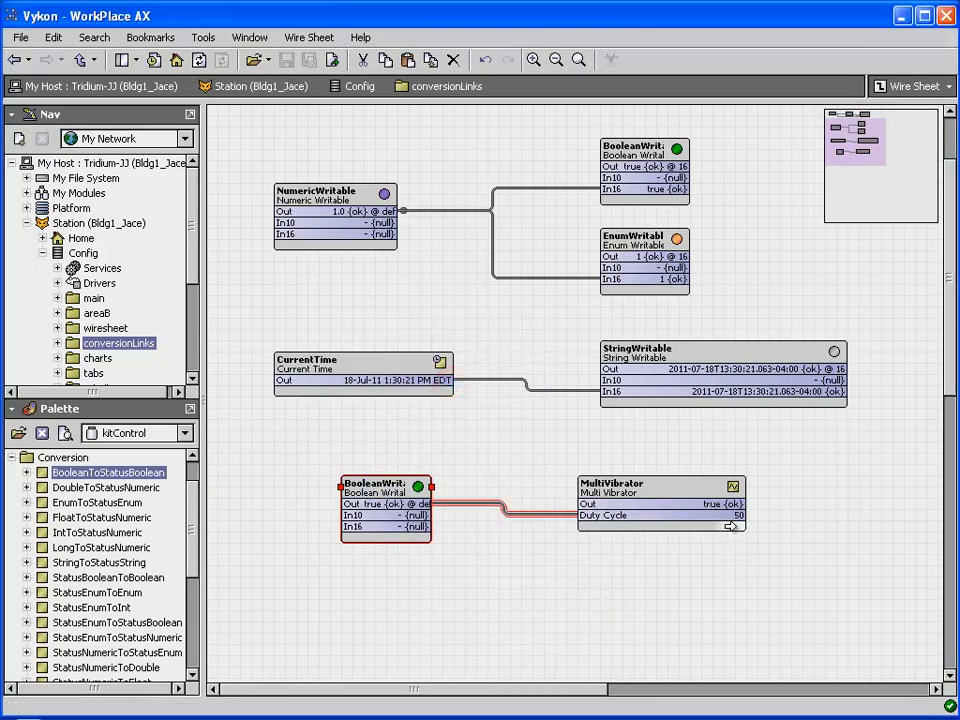
# Set the BooleanWritable back to false, returning the Duty Cycle to 25.
pyautogui.rightClick(400, 481)
pyautogui.moveTo(457, 513)
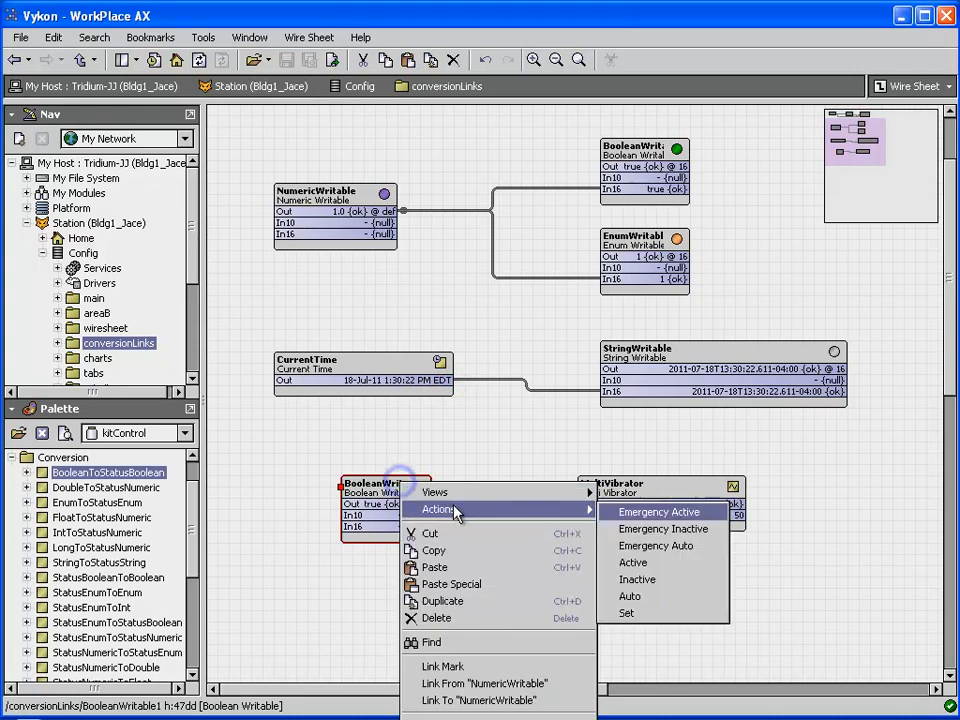
pyautogui.click(651, 614)
pyautogui.click(493, 360)
pyautogui.click(455, 379)
pyautogui.click(446, 384)
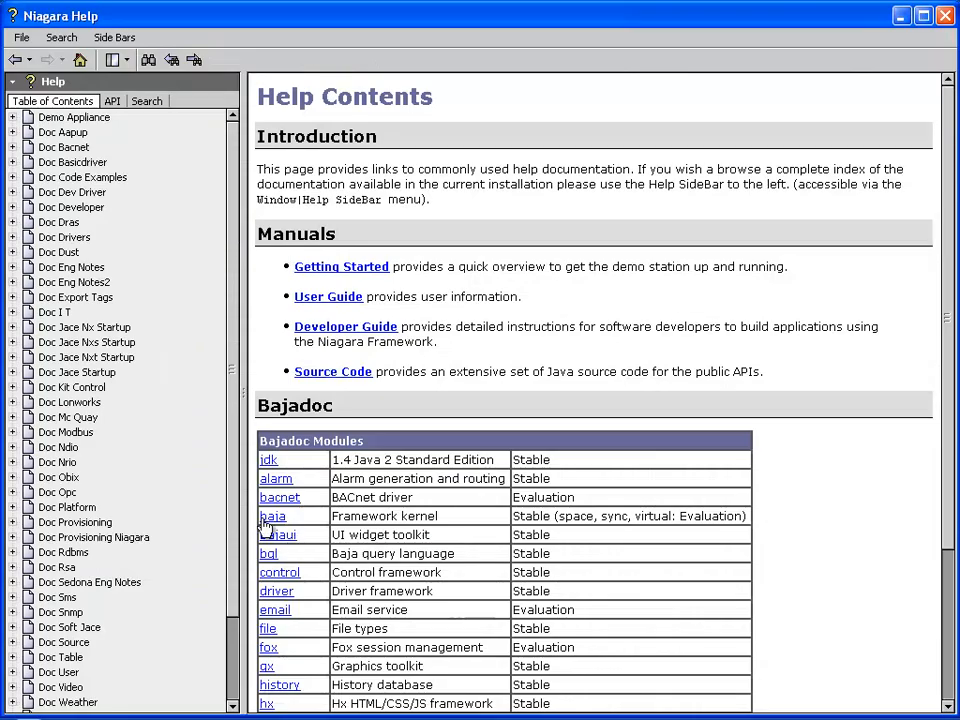
# Under Doc Eng Notes2, open NiagaraAX Conversion Links at its Supported conversion link types page.
pyautogui.click(14, 282)
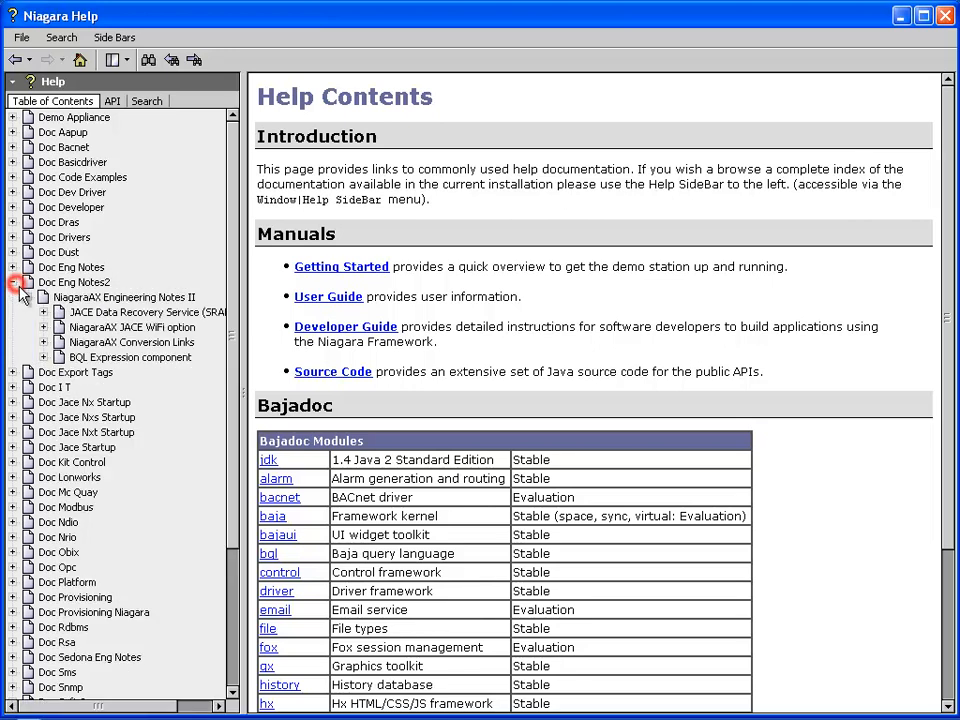
pyautogui.click(113, 344)
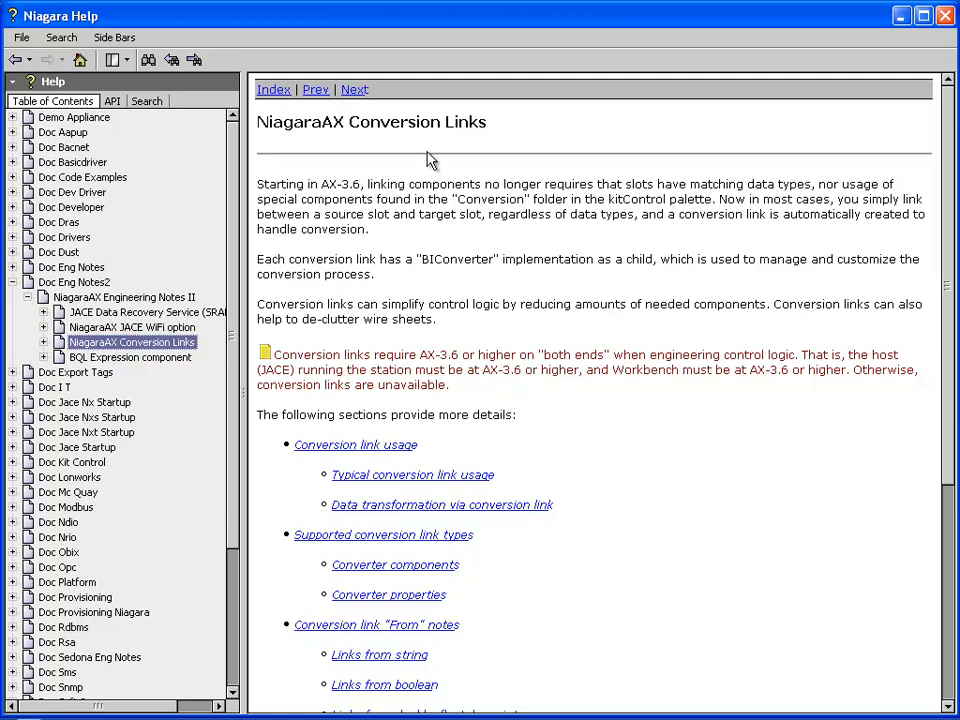
pyautogui.click(356, 91)
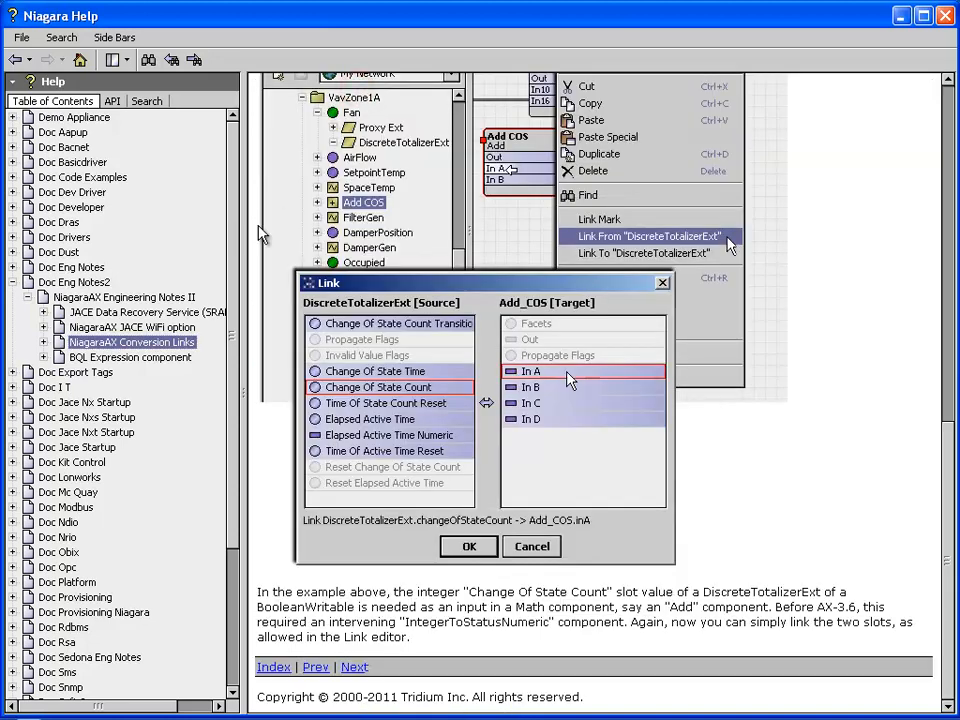
pyautogui.scroll(6, 236, 231)
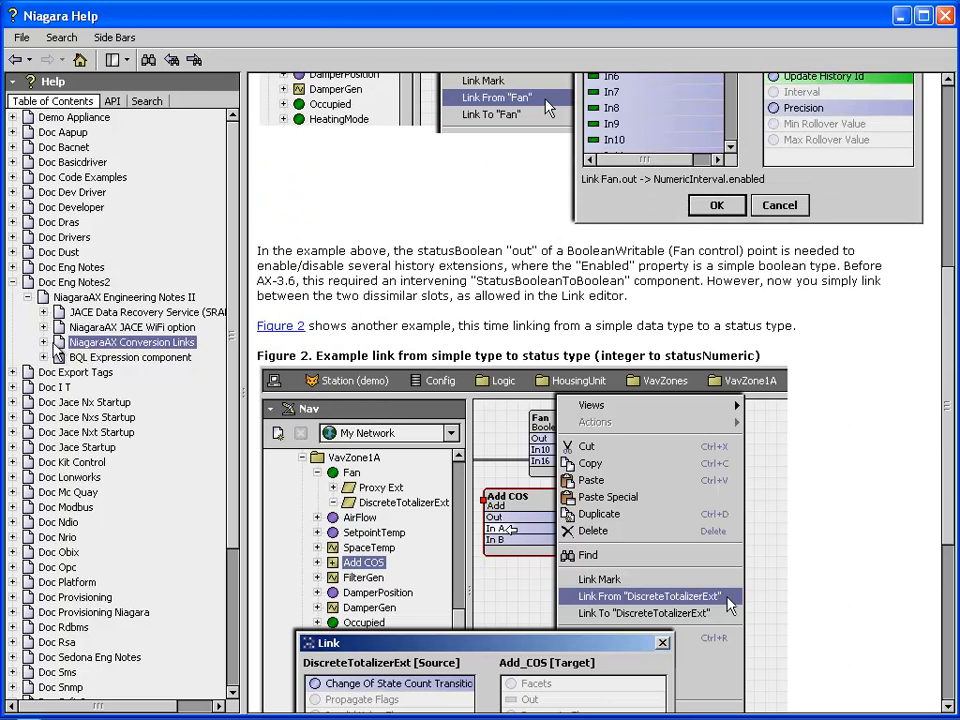
pyautogui.click(43, 342)
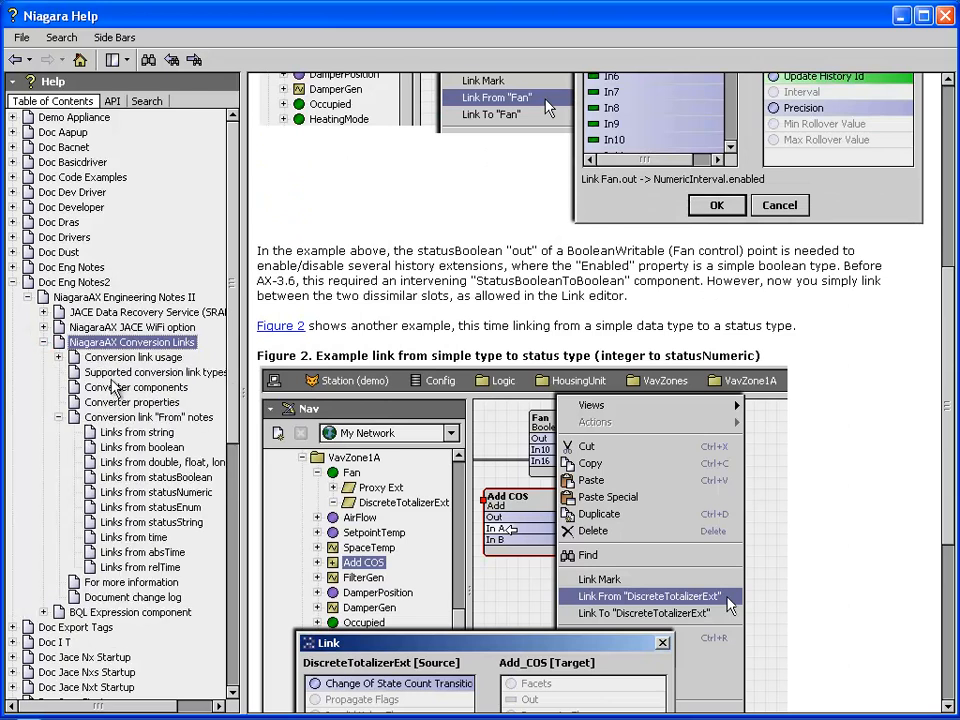
pyautogui.click(104, 372)
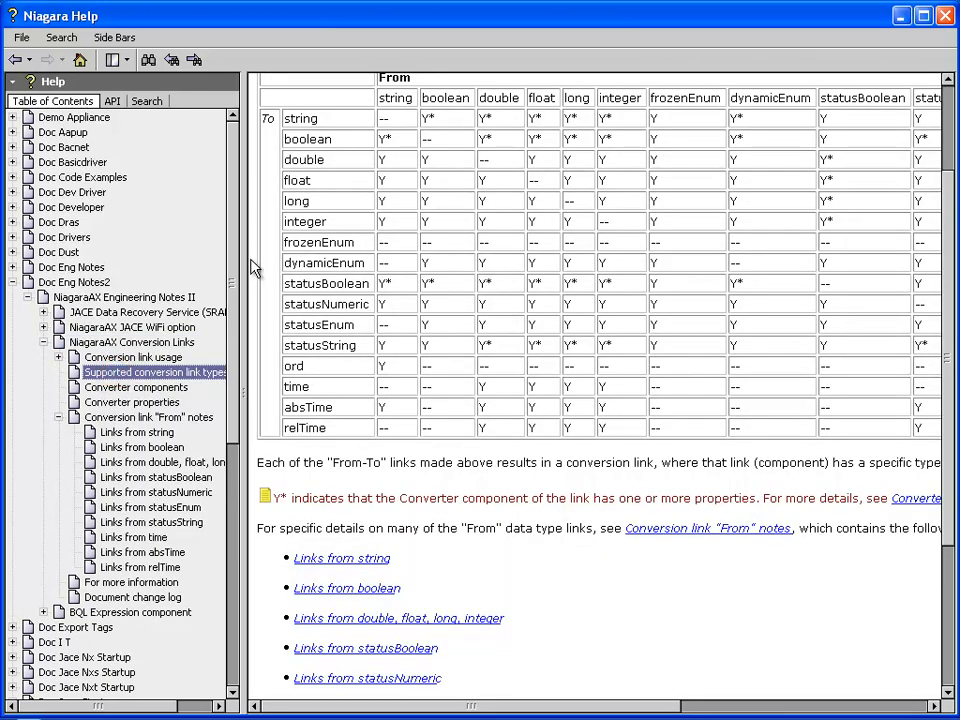
# Widen the help page and scroll through the supported conversion link types table.
pyautogui.moveTo(242, 255); pyautogui.dragTo(44, 255)
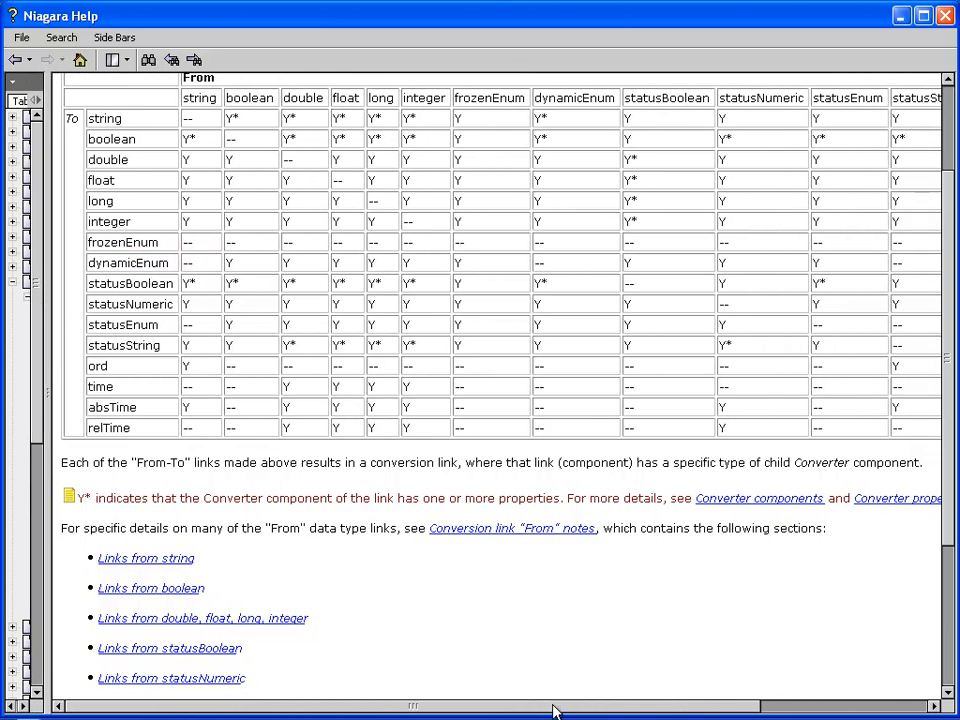
pyautogui.scroll(3, 712, 419)
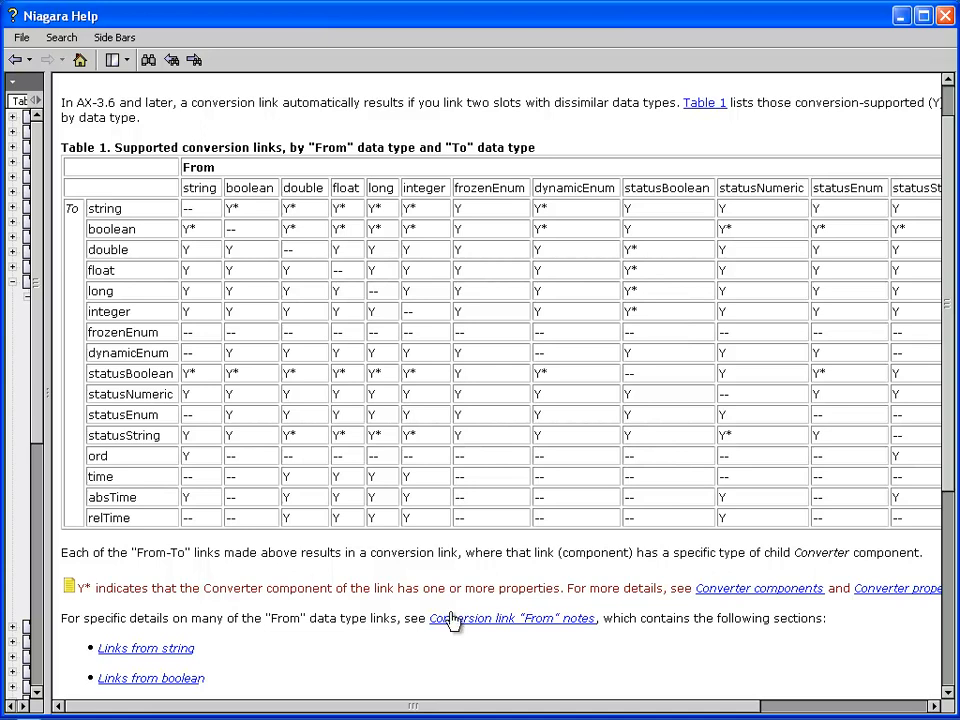
pyautogui.scroll(-2, 454, 621)
pyautogui.scroll(-1, 364, 536)
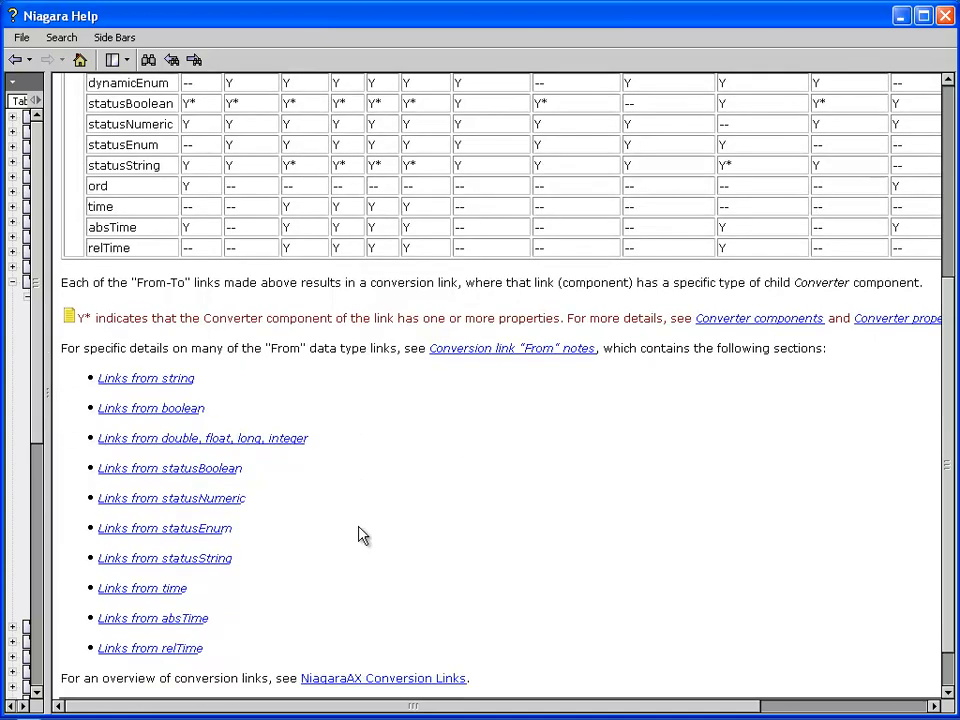
# Read the 'Links from boolean' and 'Links from string' notes, then return to WorkPlace AX.
pyautogui.click(135, 409)
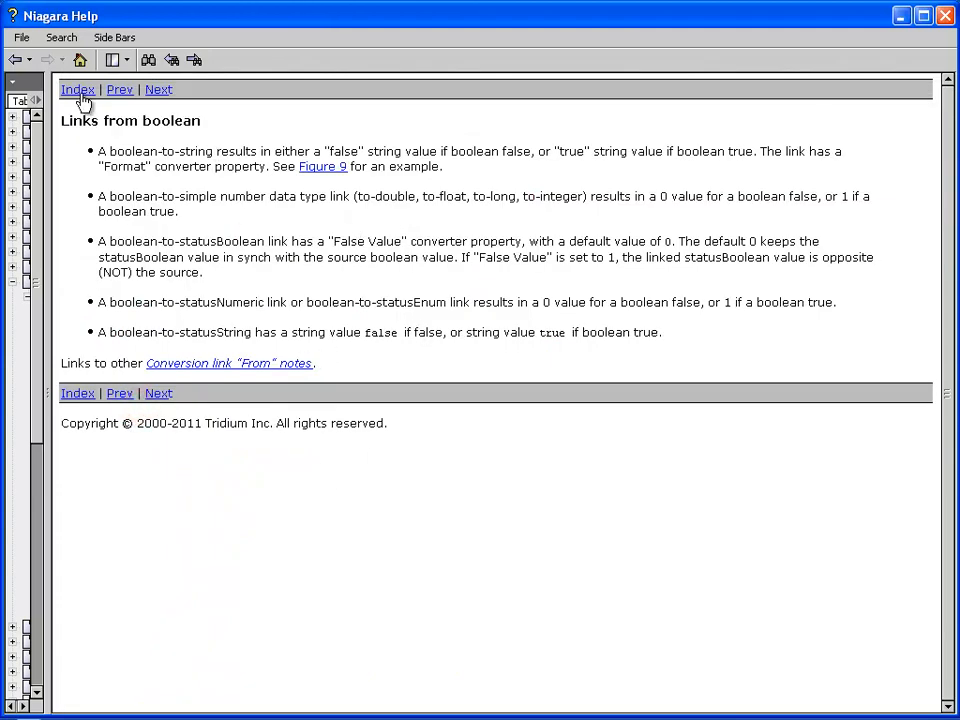
pyautogui.click(119, 92)
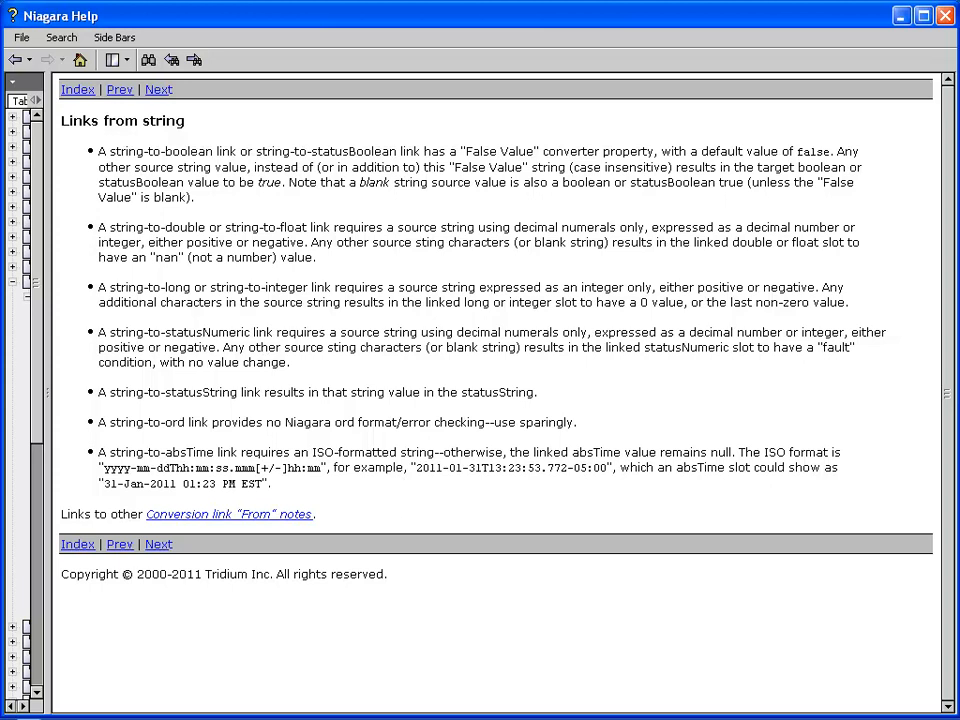
pyautogui.hotkey('alt', 'Tab')
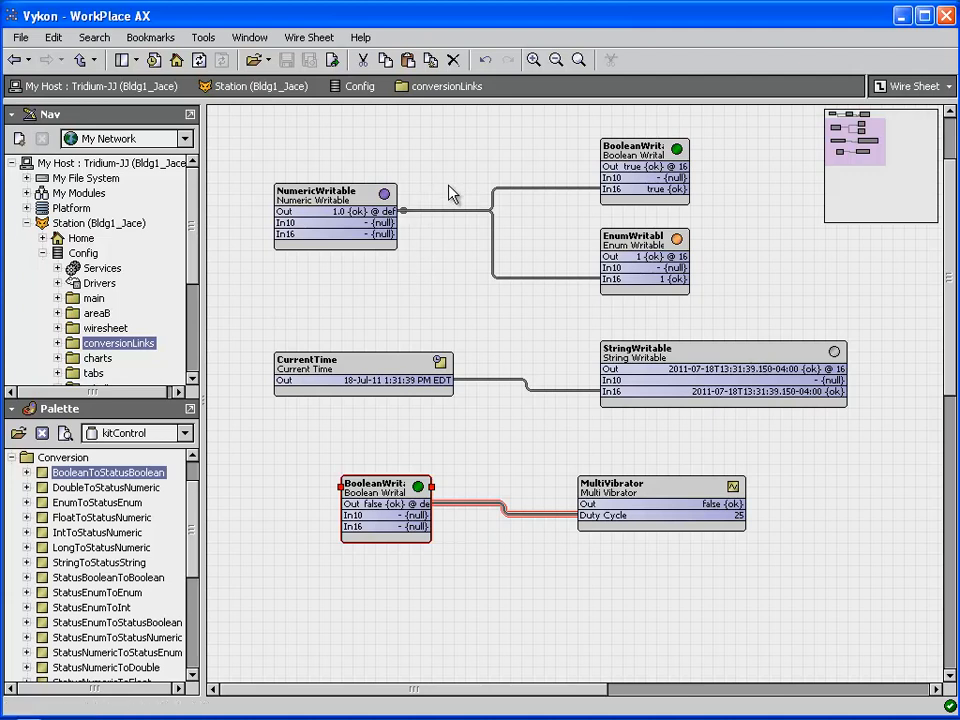
pyautogui.click(496, 205)
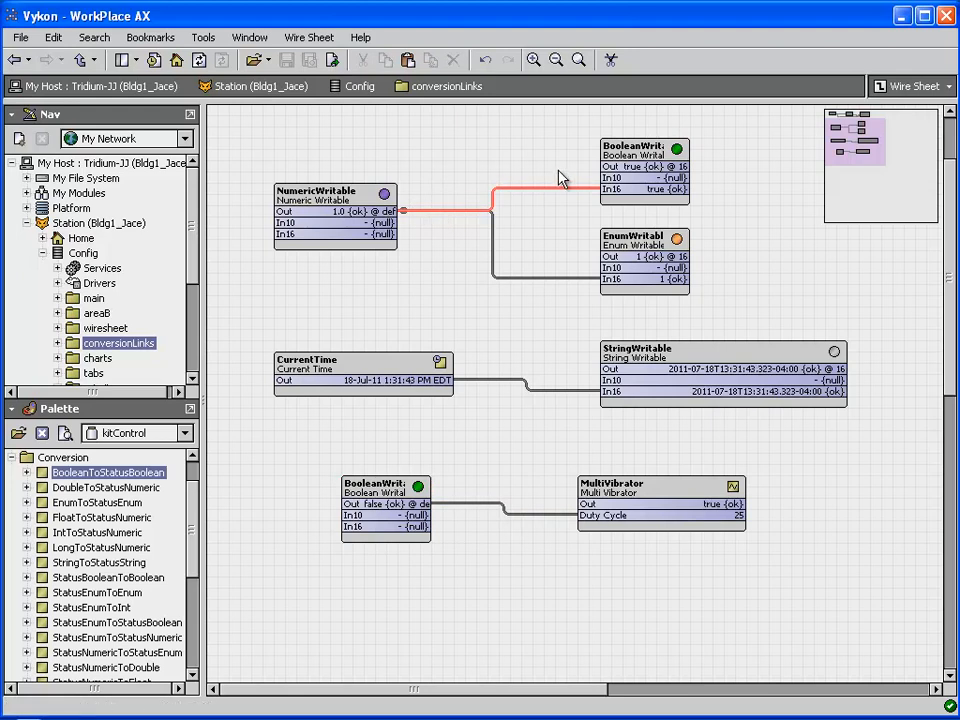
pyautogui.click(495, 241)
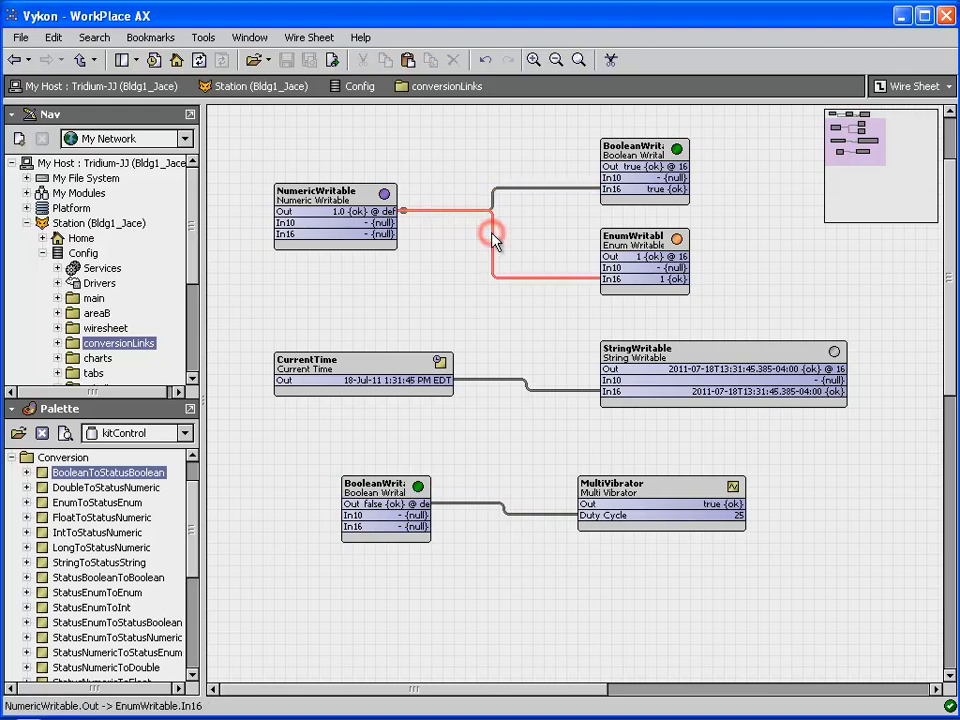
pyautogui.click(404, 212)
pyautogui.click(405, 211)
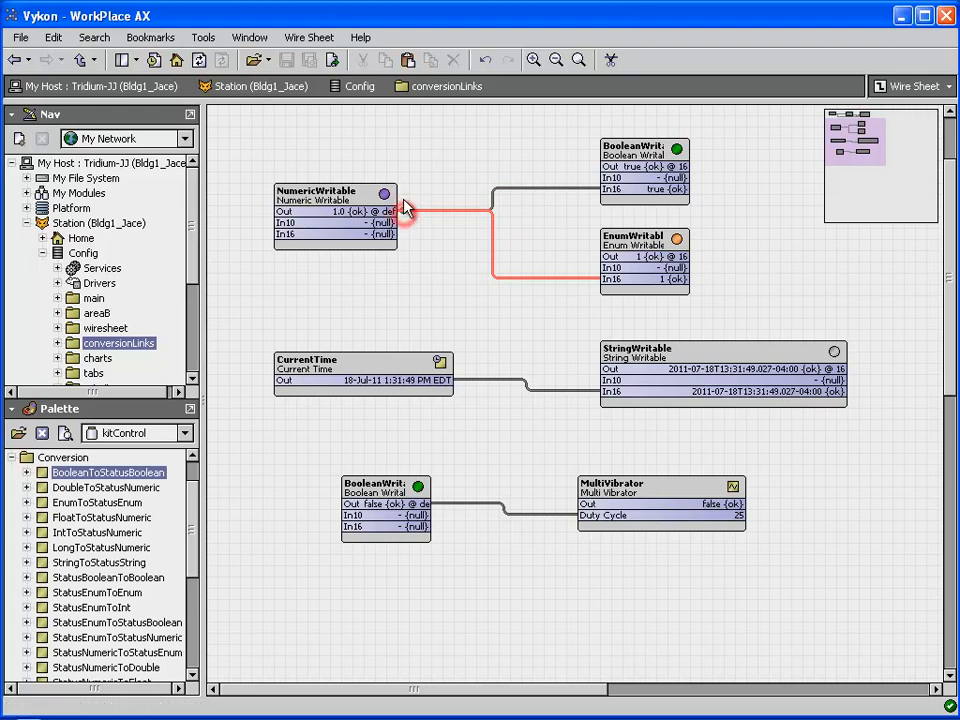
pyautogui.click(404, 209)
pyautogui.click(416, 201)
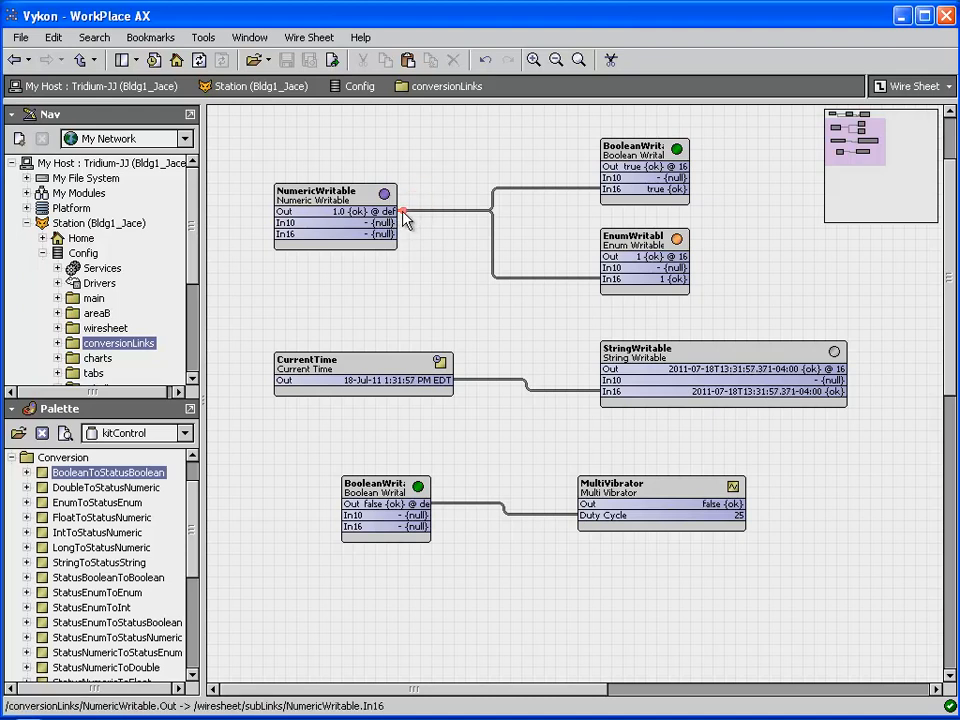
pyautogui.rightClick(405, 211)
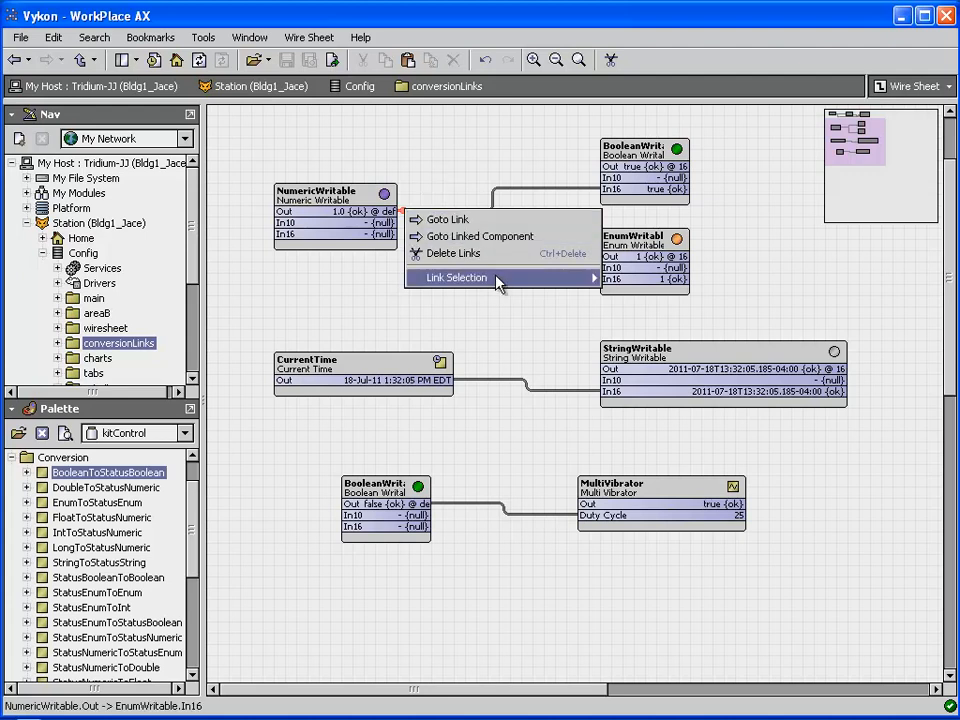
pyautogui.moveTo(503, 287)
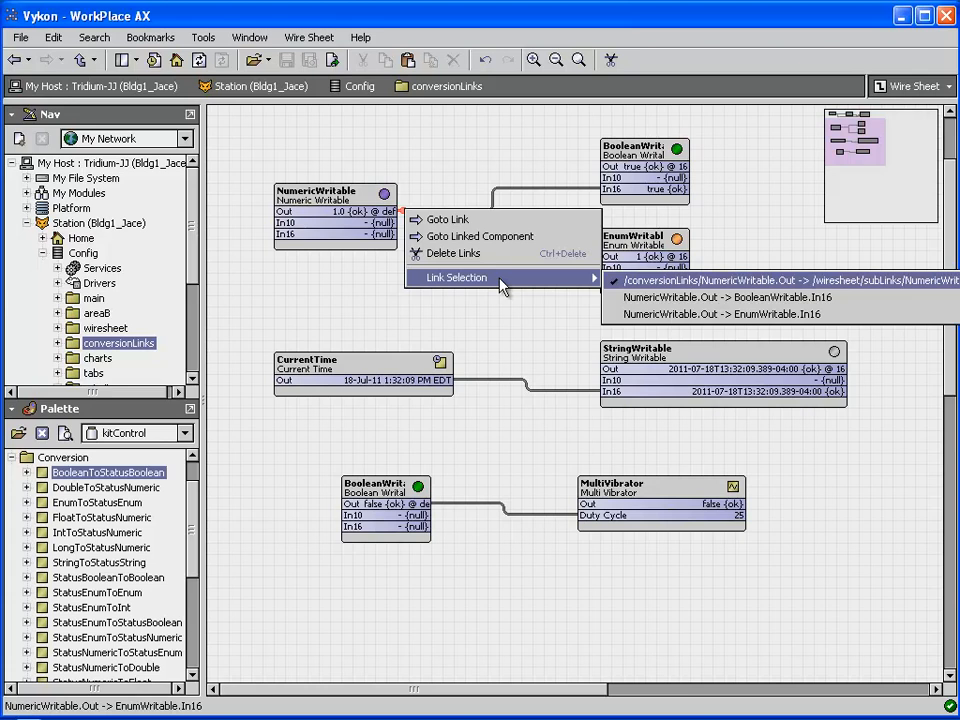
pyautogui.click(703, 298)
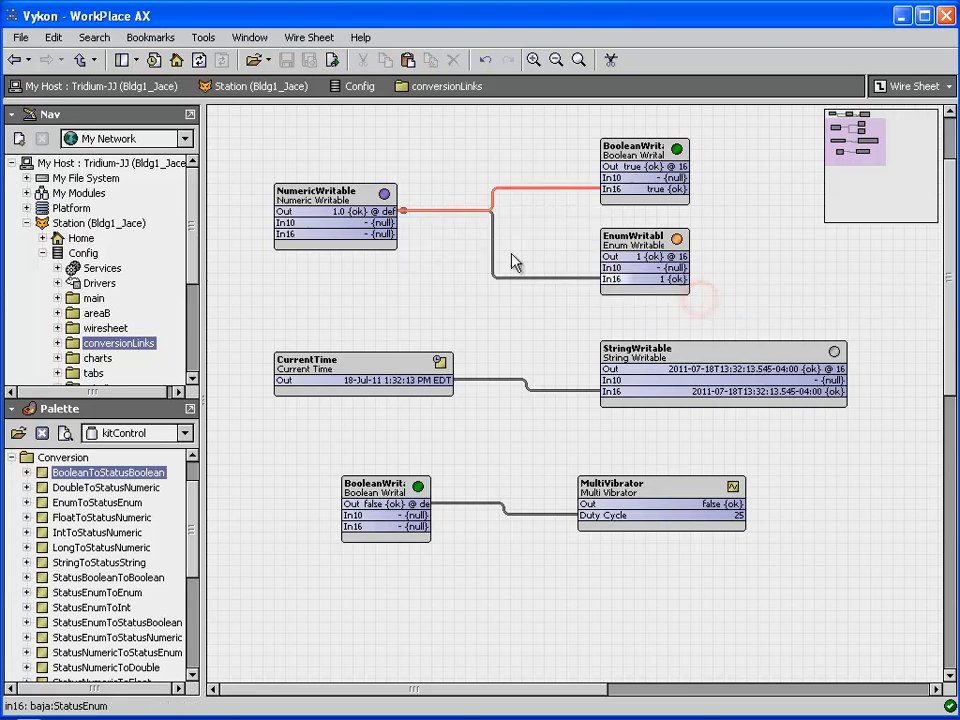
pyautogui.rightClick(404, 213)
pyautogui.moveTo(489, 412)
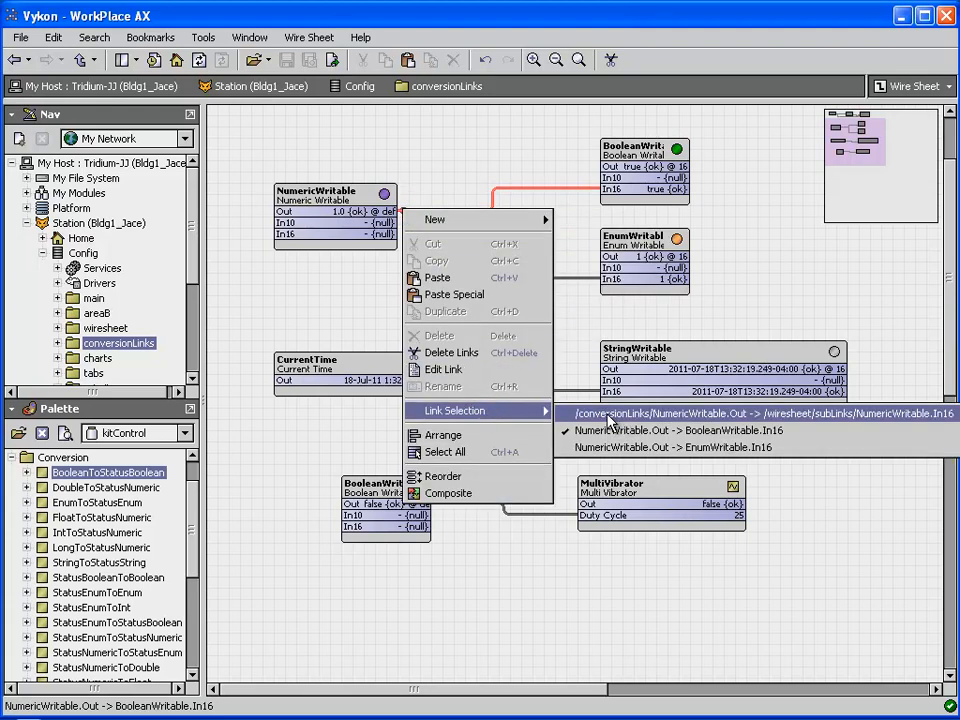
pyautogui.click(611, 414)
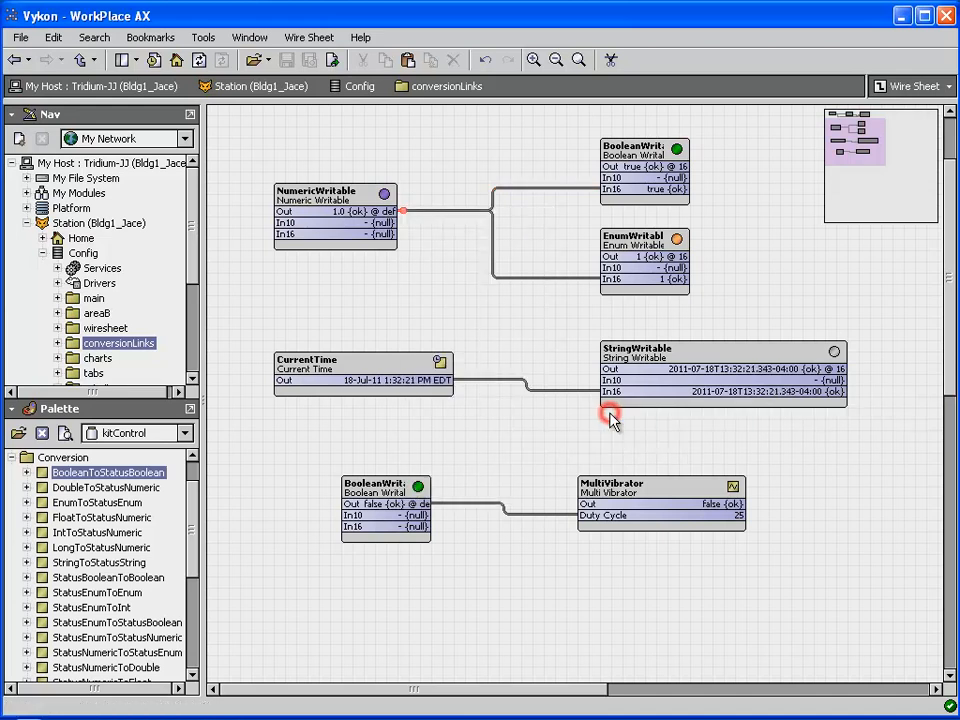
# Drop a kitControl BooleanToStatusBoolean converter with its default name between the Program and BooleanWritable2.
pyautogui.click(413, 258)
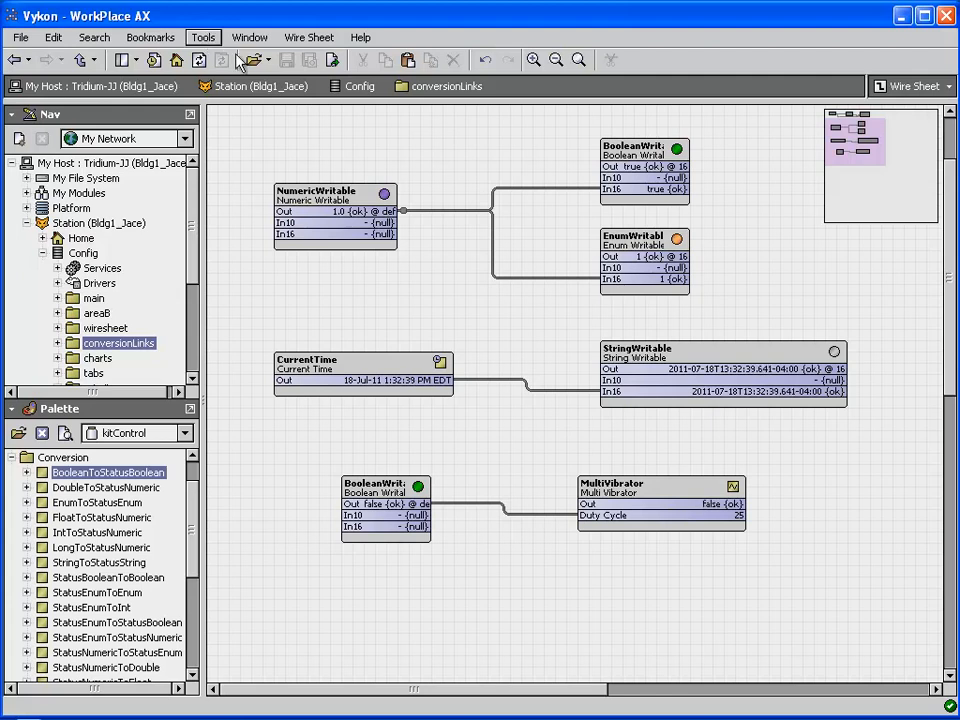
pyautogui.moveTo(843, 153); pyautogui.dragTo(902, 141)
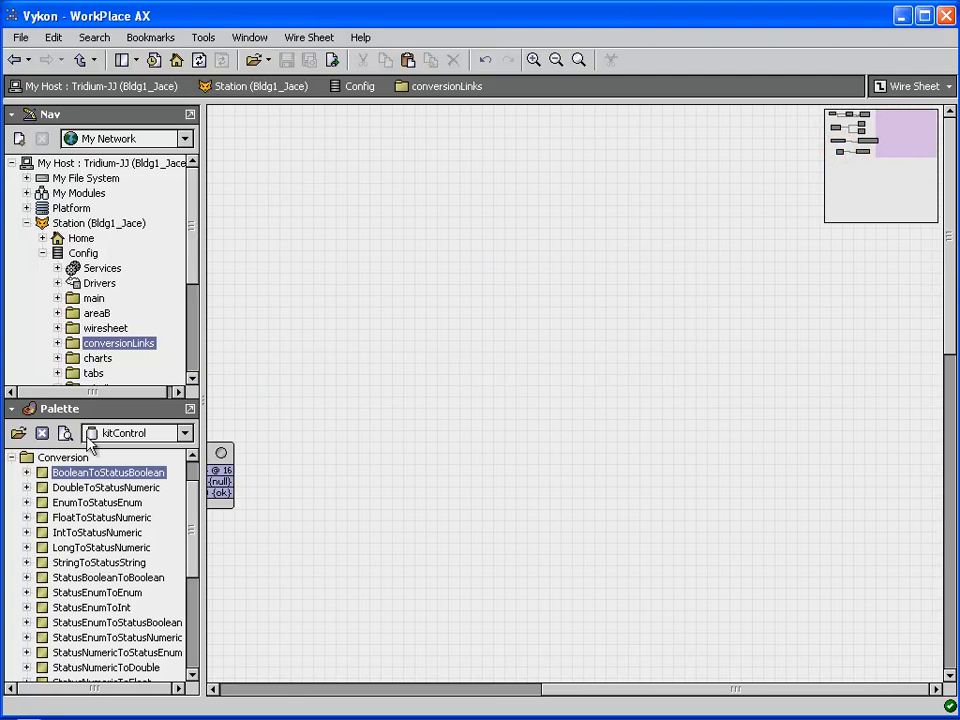
pyautogui.moveTo(64, 472); pyautogui.dragTo(848, 272)
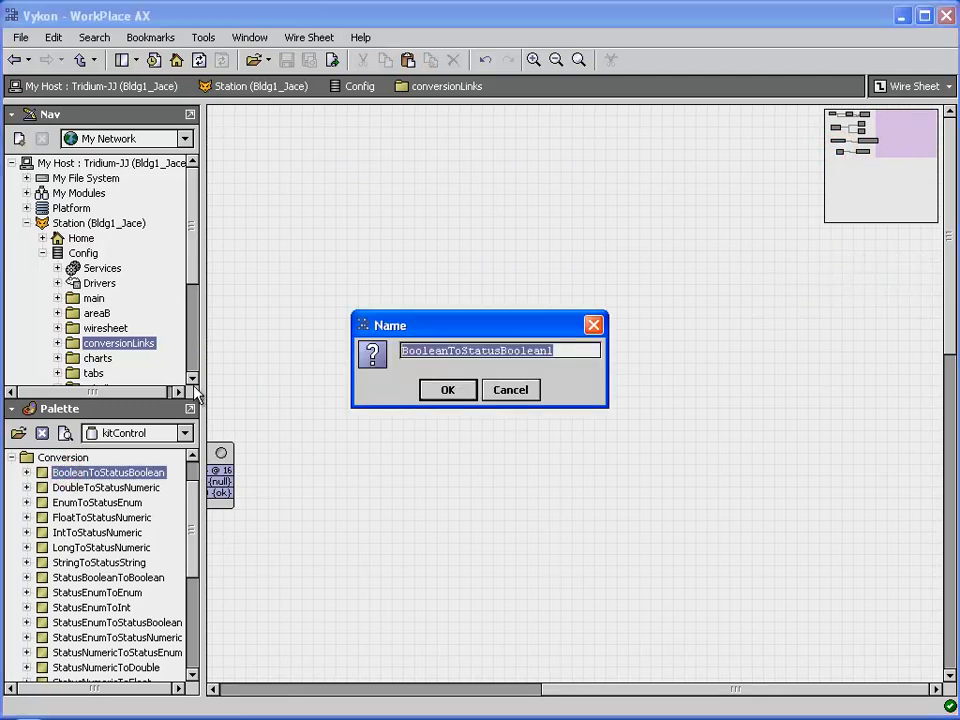
pyautogui.click(445, 388)
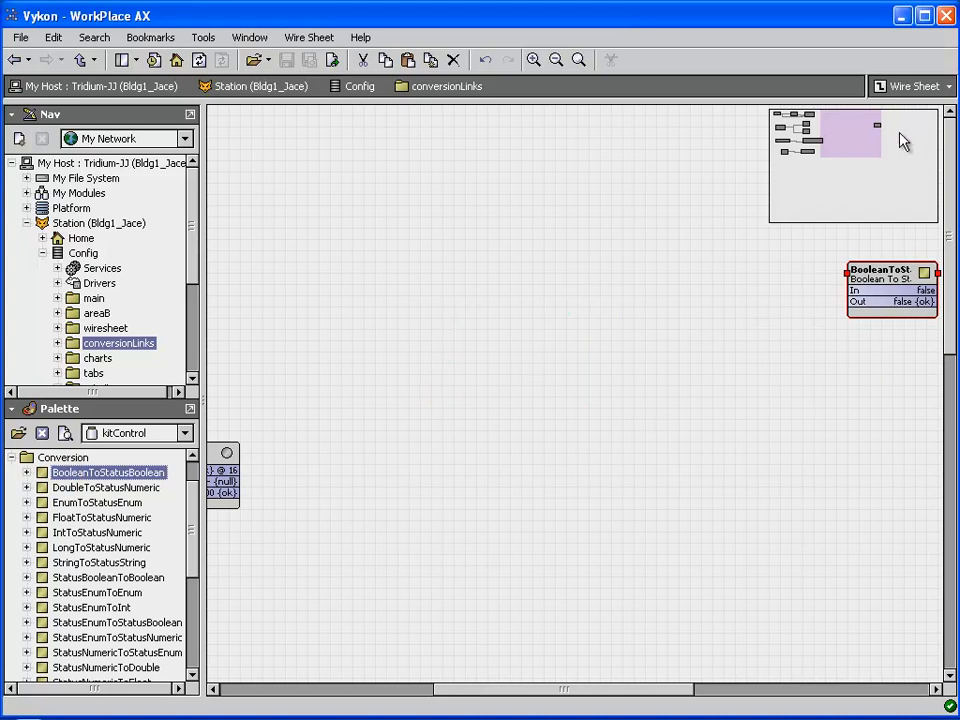
pyautogui.moveTo(864, 150)
pyautogui.mouseDown()
pyautogui.moveTo(918, 146)
pyautogui.moveTo(880, 140)
pyautogui.mouseUp()
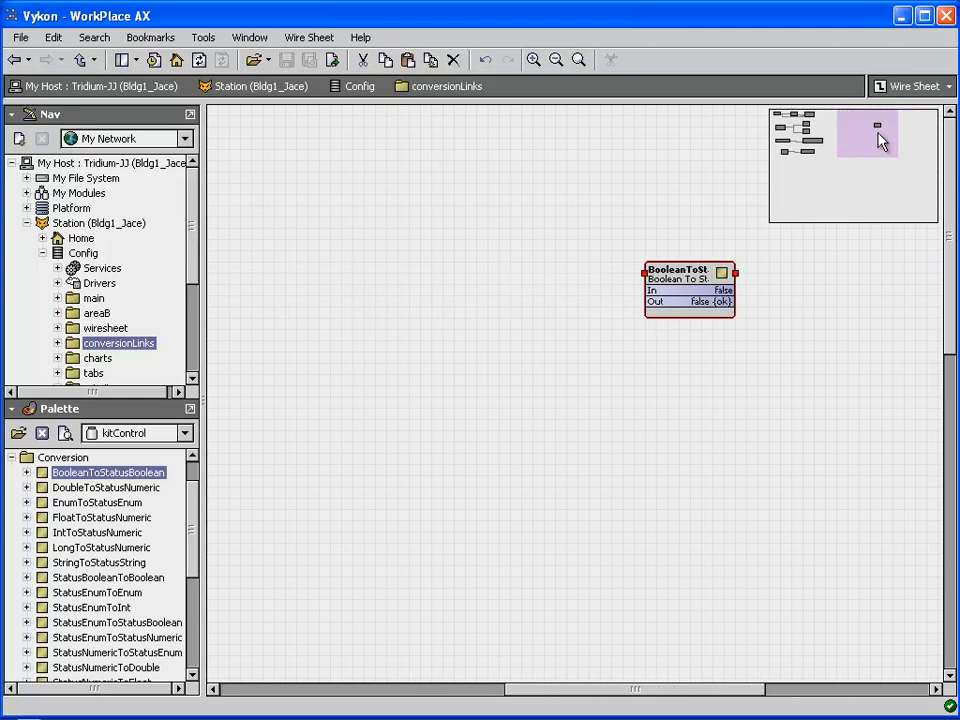
pyautogui.moveTo(868, 138); pyautogui.dragTo(781, 121)
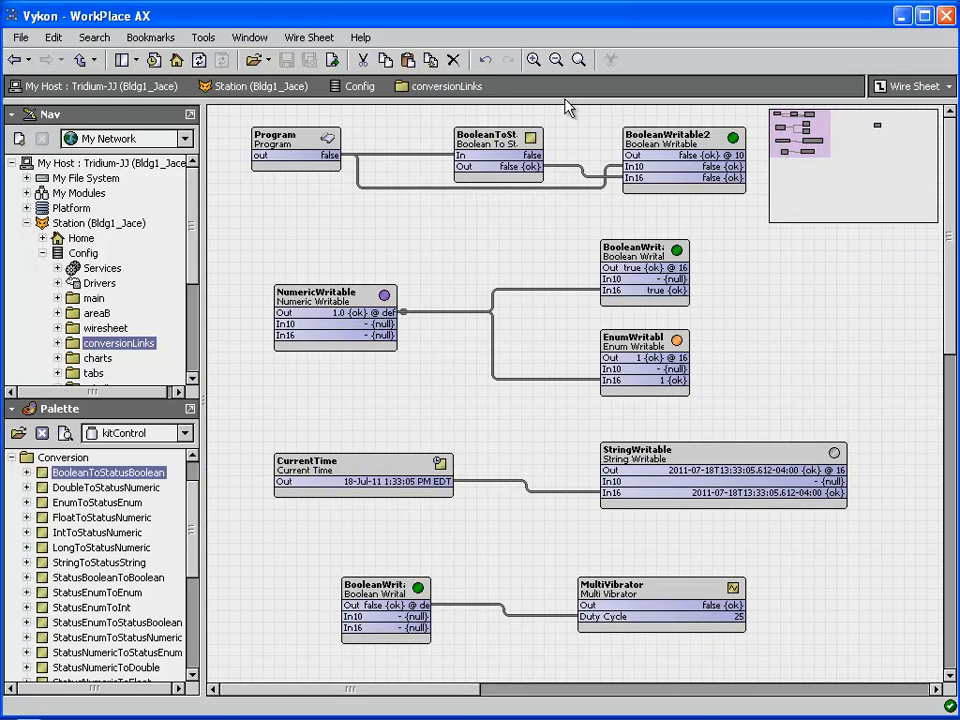
pyautogui.click(204, 38)
pyautogui.click(224, 57)
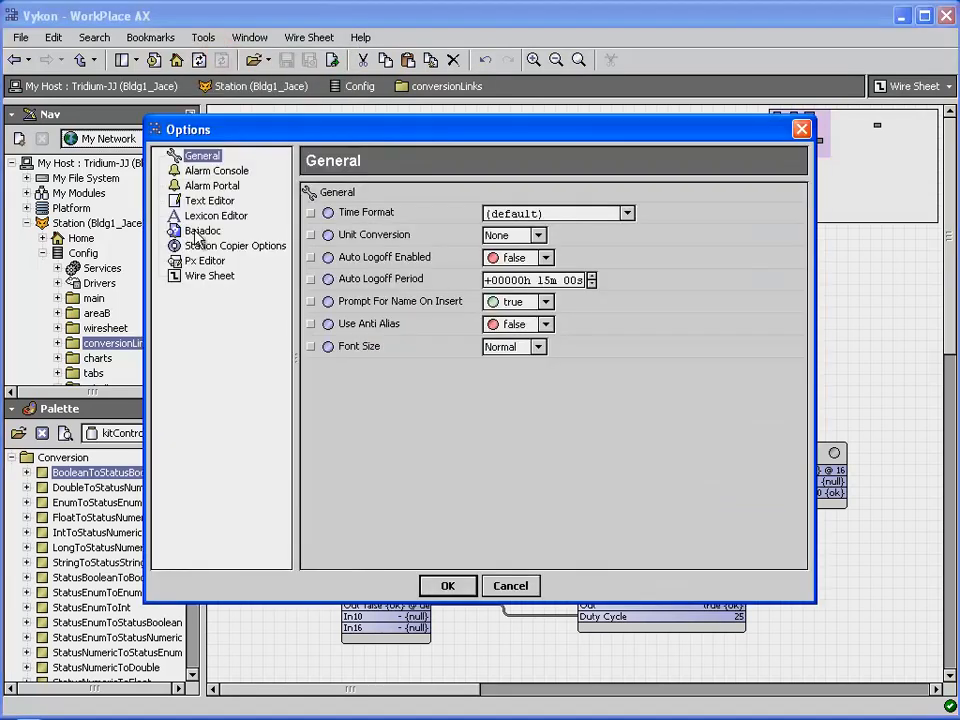
pyautogui.click(208, 277)
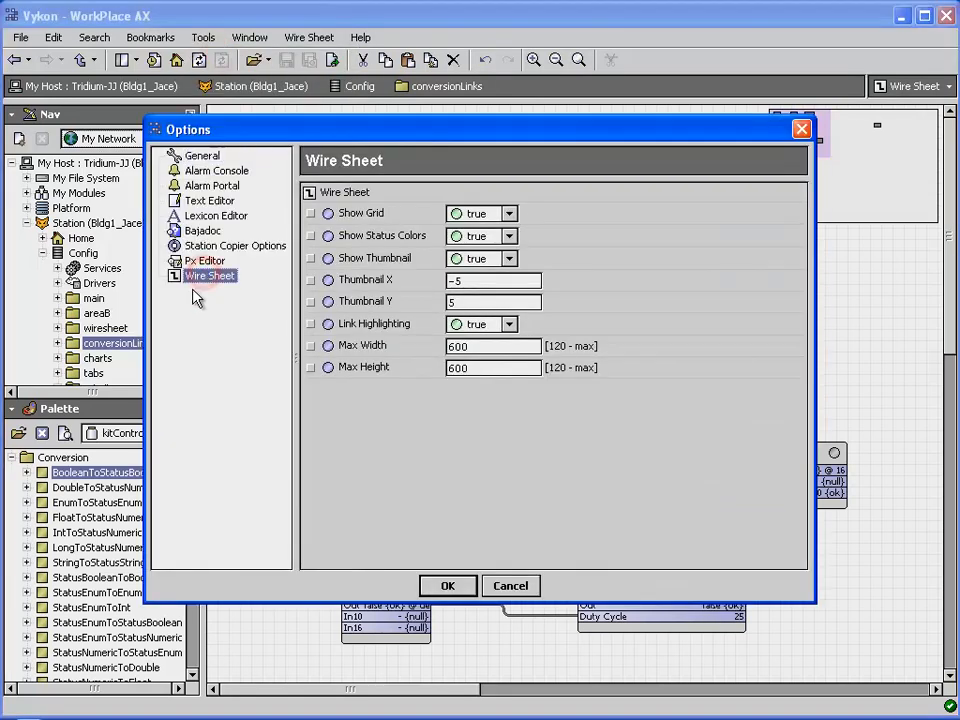
pyautogui.doubleClick(477, 348)
pyautogui.doubleClick(471, 367)
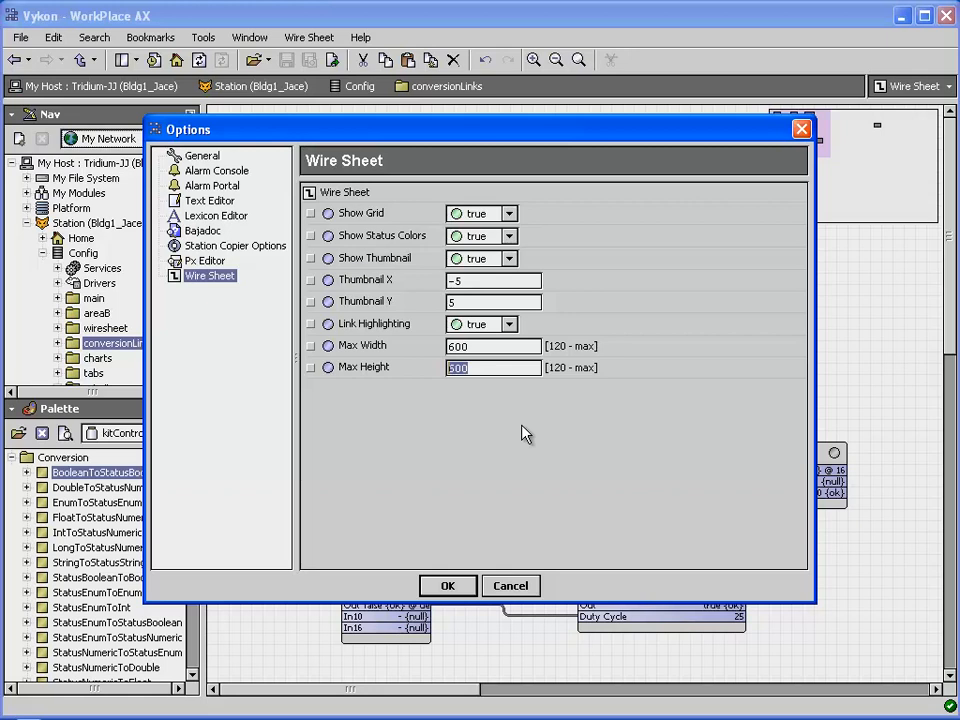
pyautogui.click(506, 584)
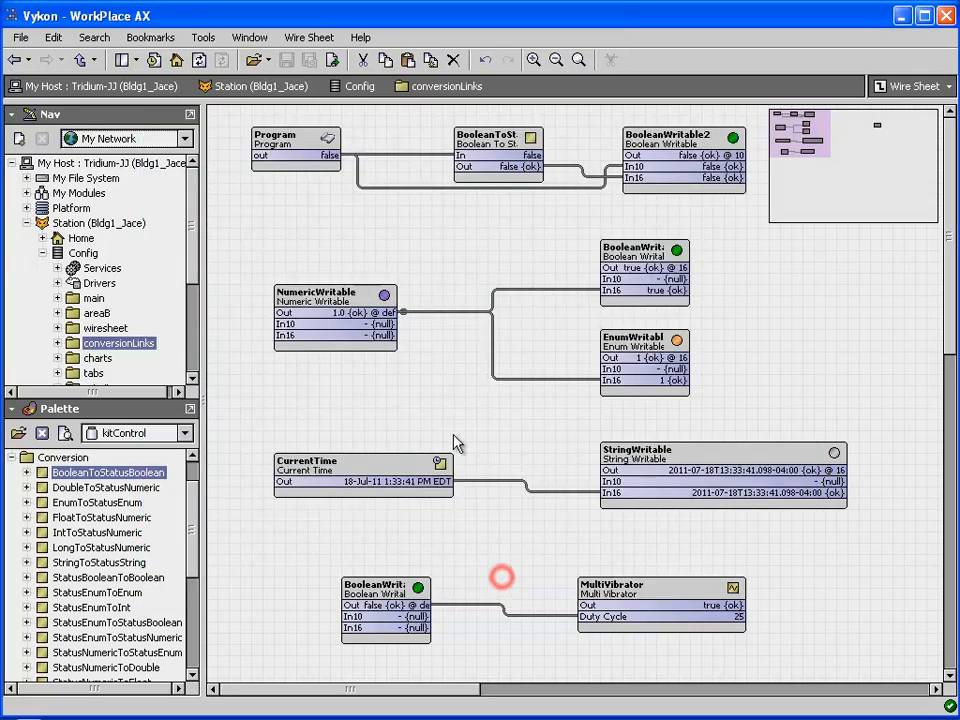